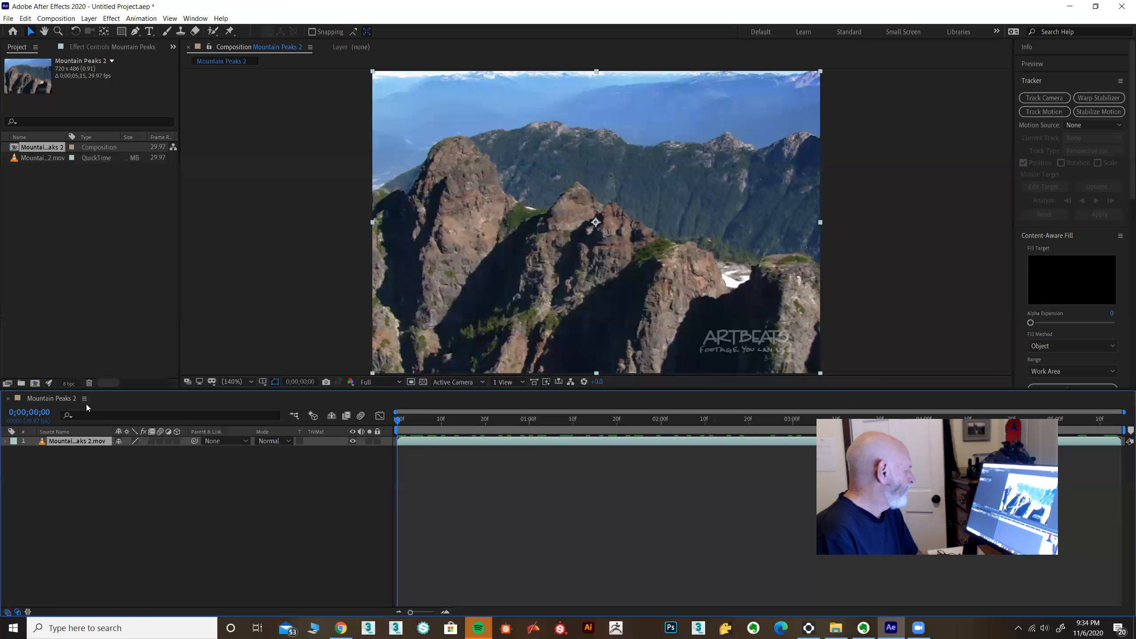
Step: Create a black solid layer at the composition size of 720 x 486 px above the mountain footage
left_click(90, 19)
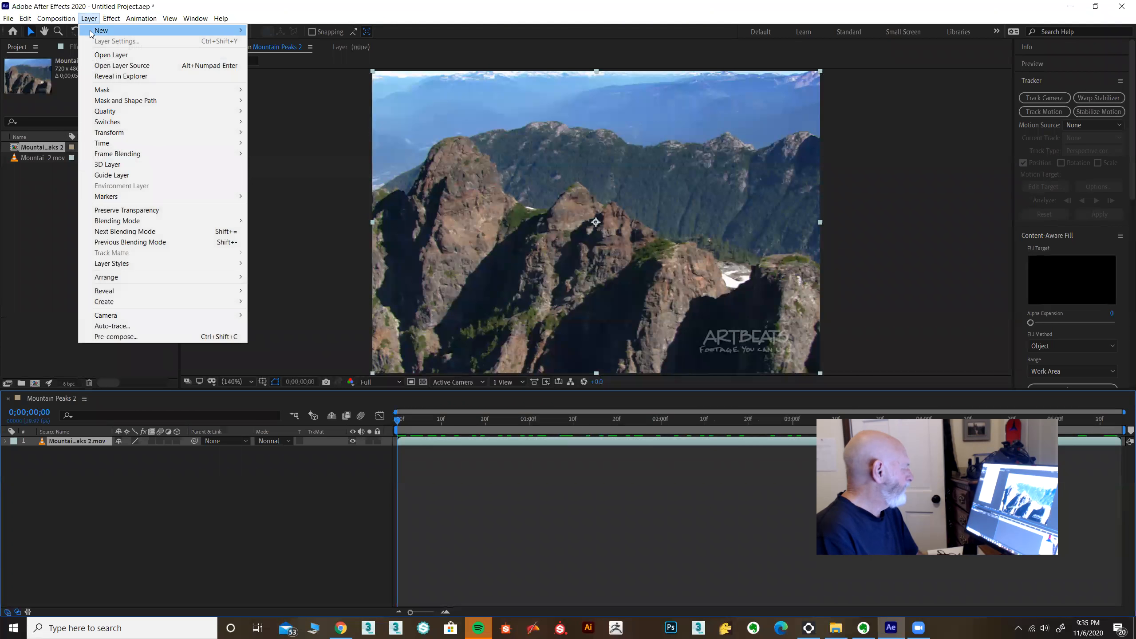
mouse_move(93, 32)
left_click(272, 41)
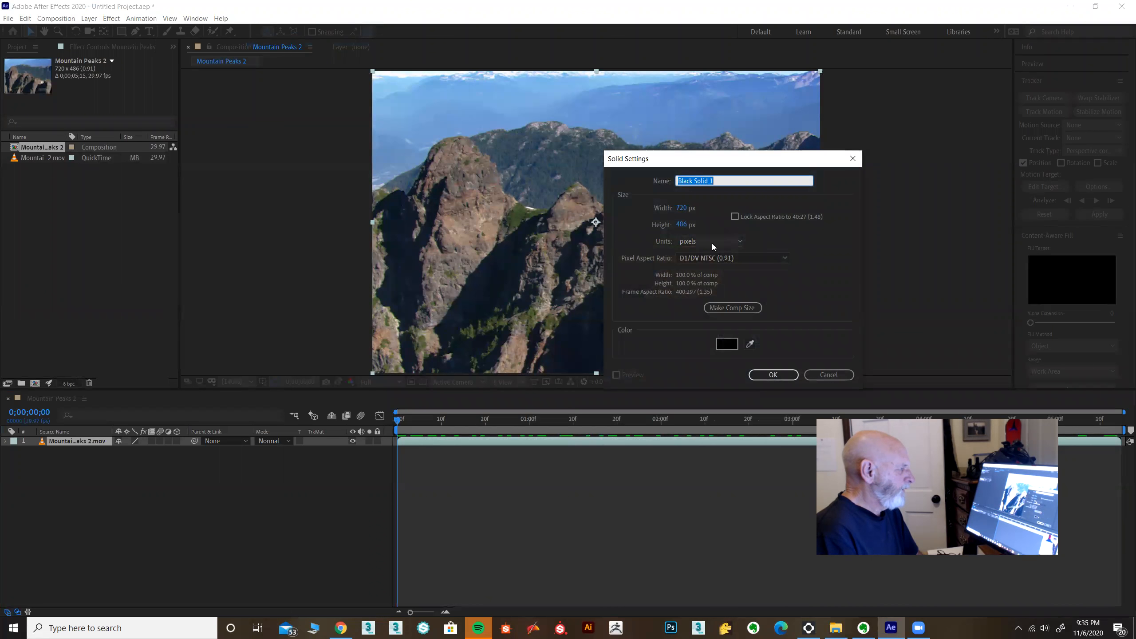
left_click(767, 375)
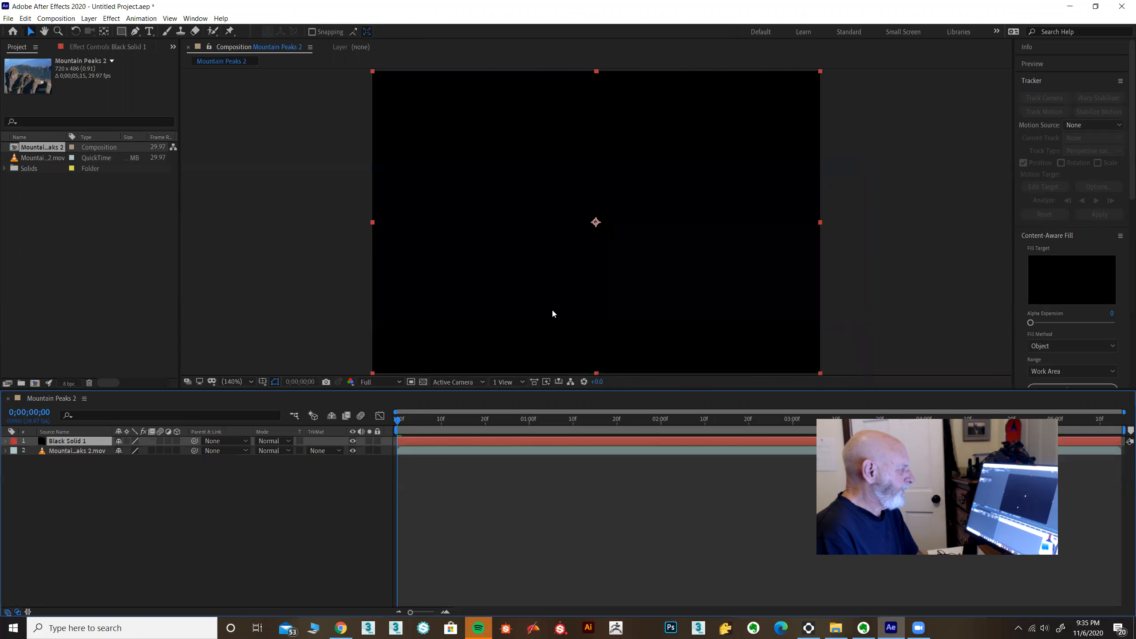
Step: Apply the Radio Waves effect to the black solid layer
left_click(110, 19)
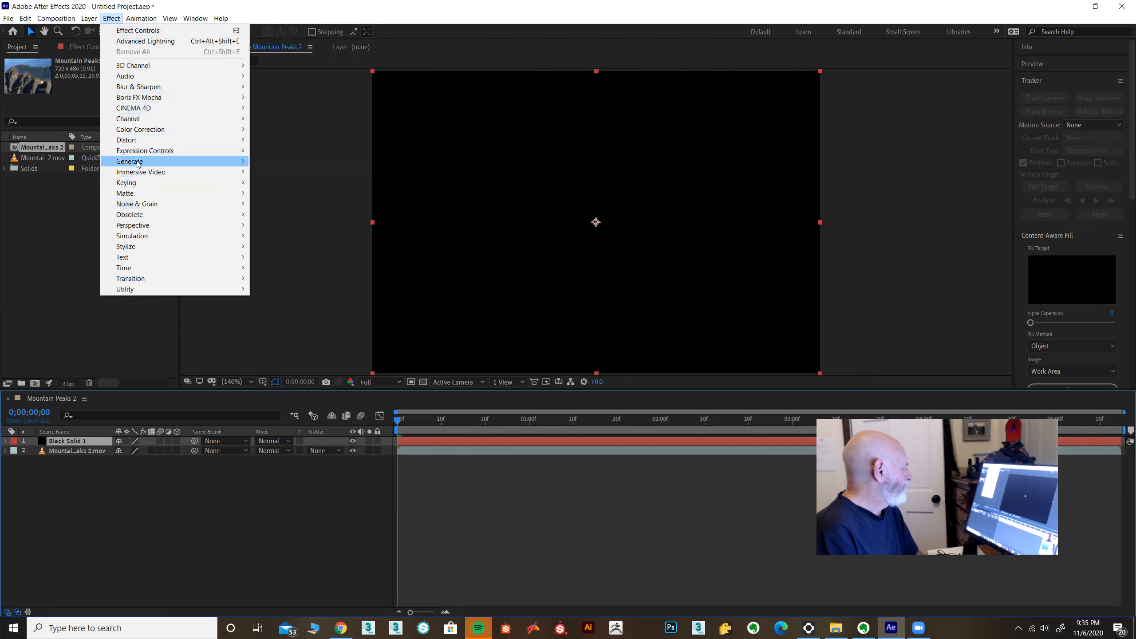
mouse_move(138, 164)
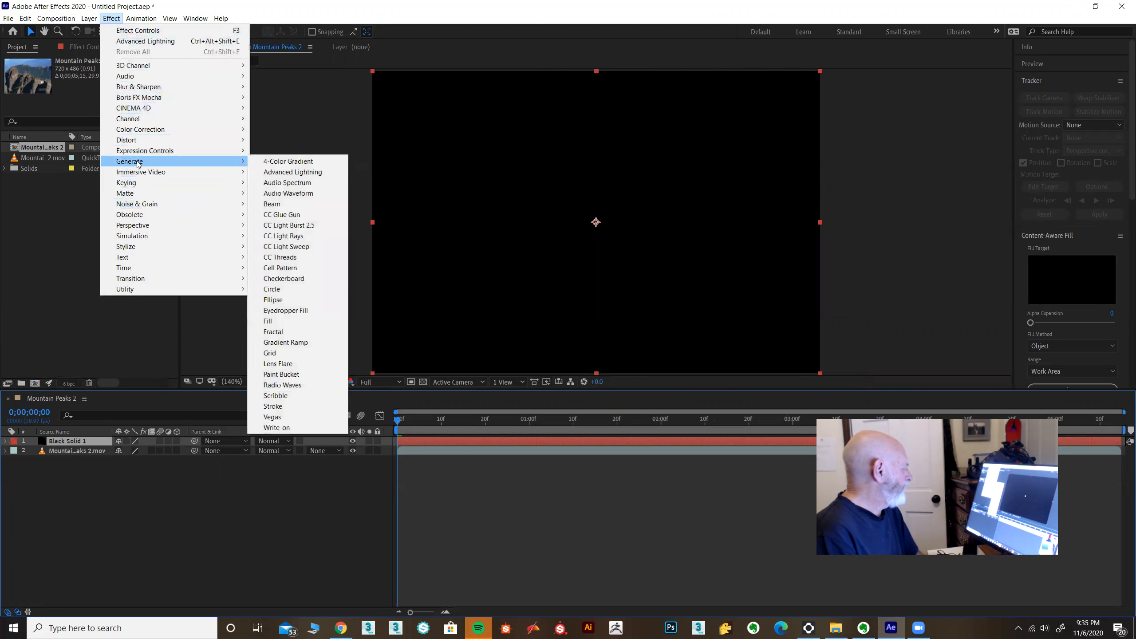
left_click(300, 385)
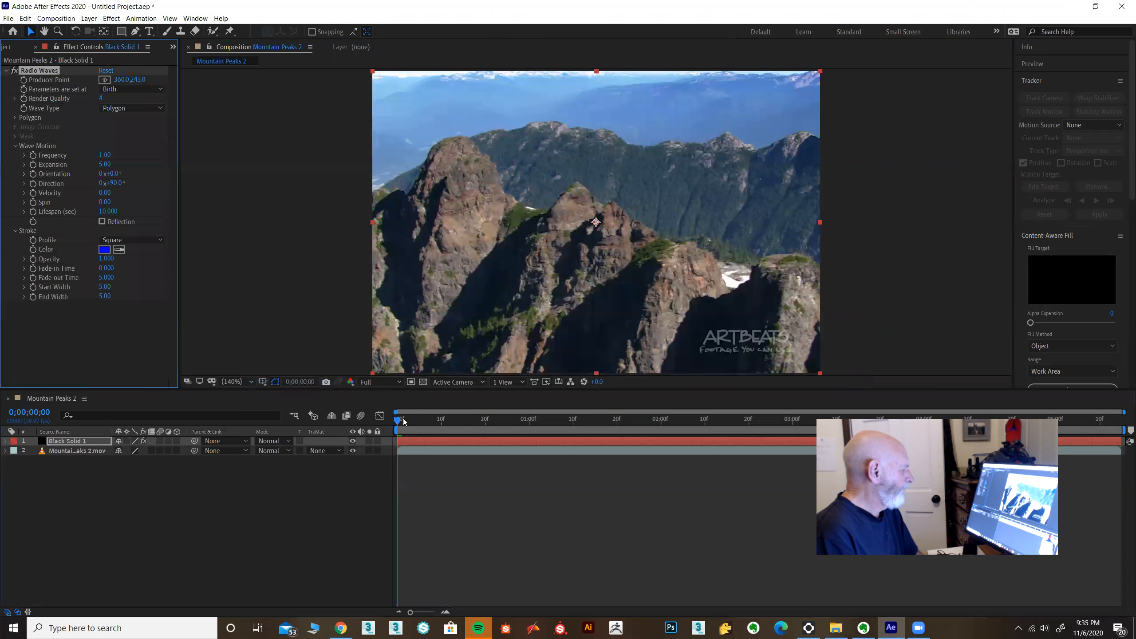
Step: Go to frame 0;00;01;21 and set the Radio Waves stroke color to yellow FFDE3B
left_click_drag(396, 423, 619, 435)
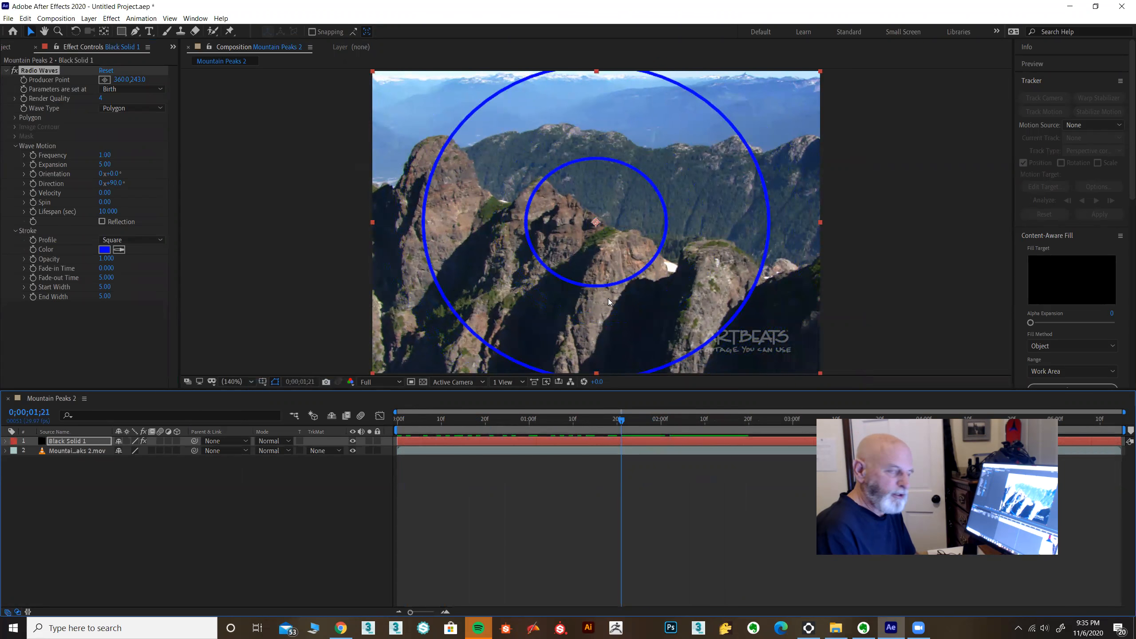
left_click(107, 250)
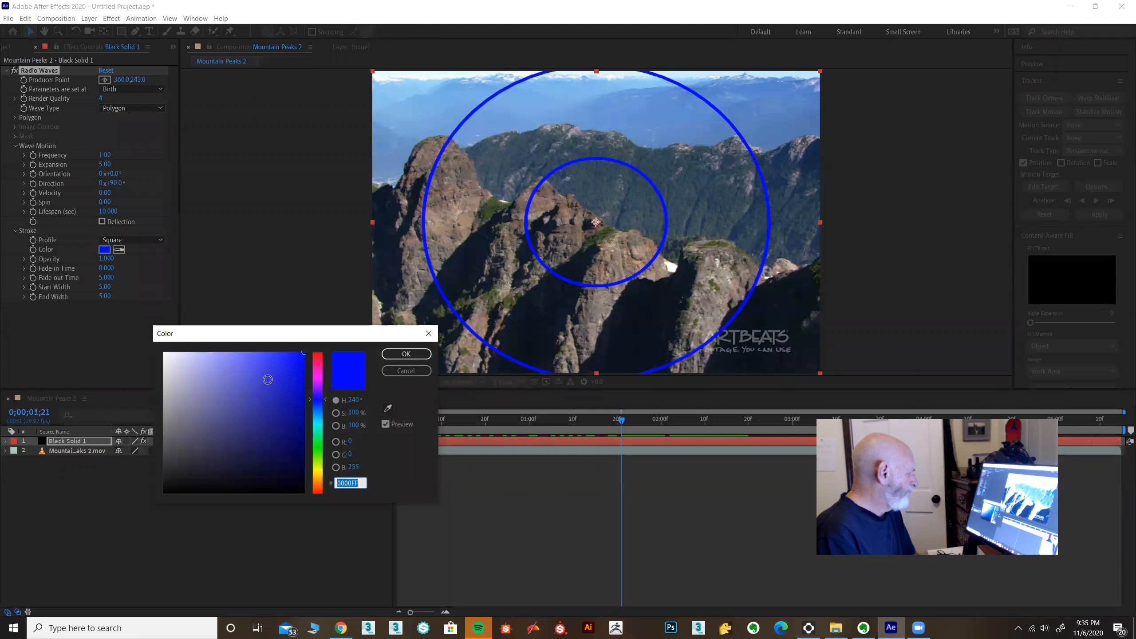
left_click(319, 474)
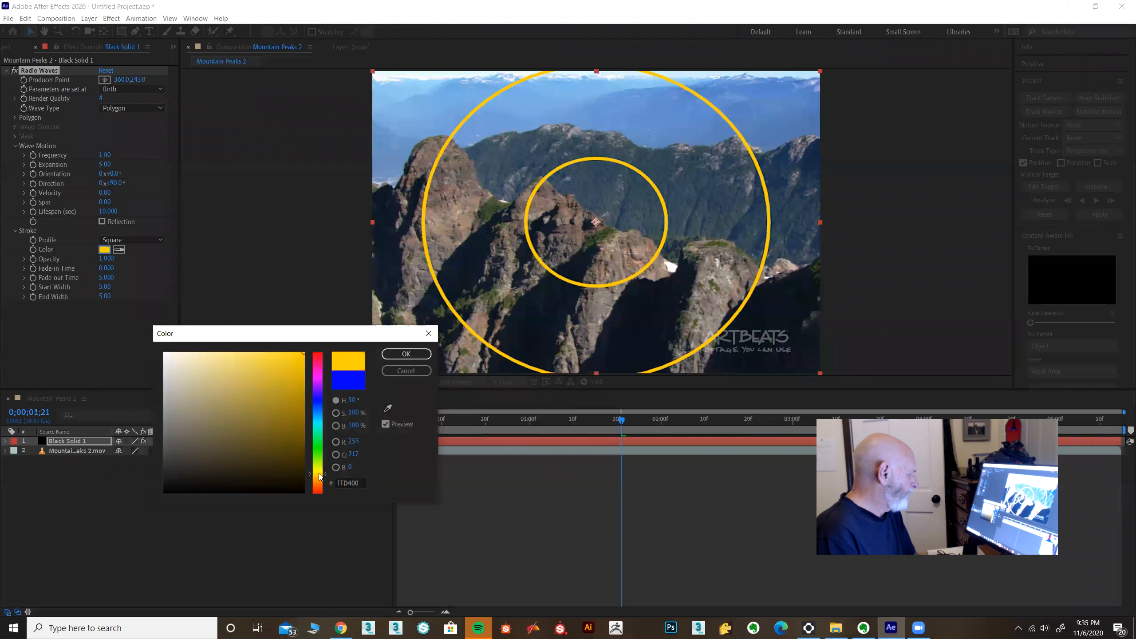
left_click(272, 353)
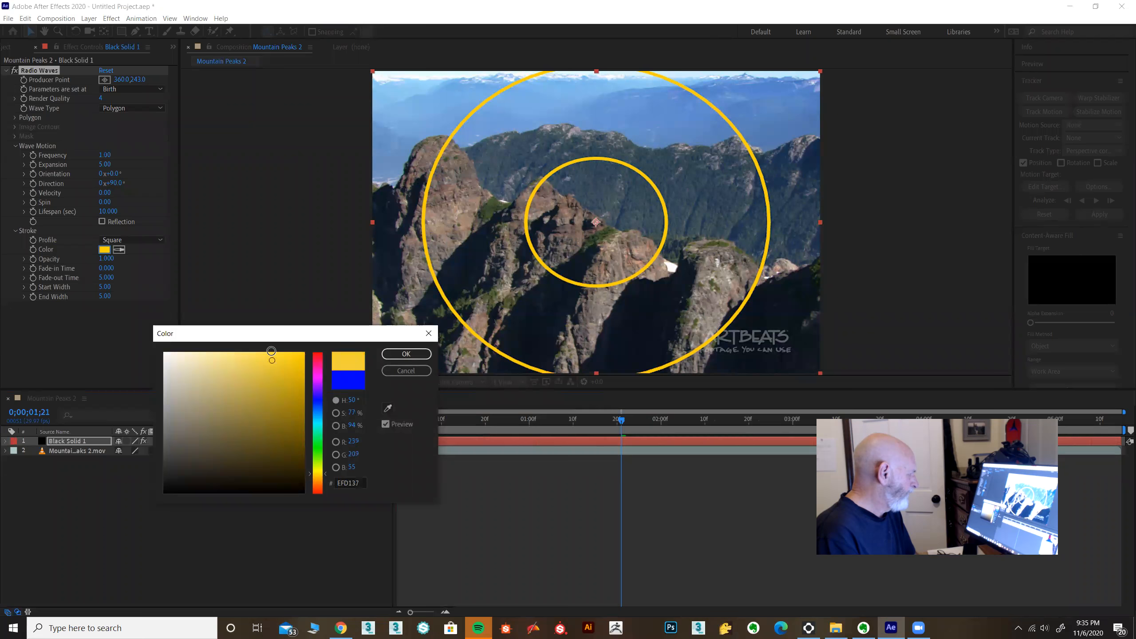
left_click(405, 354)
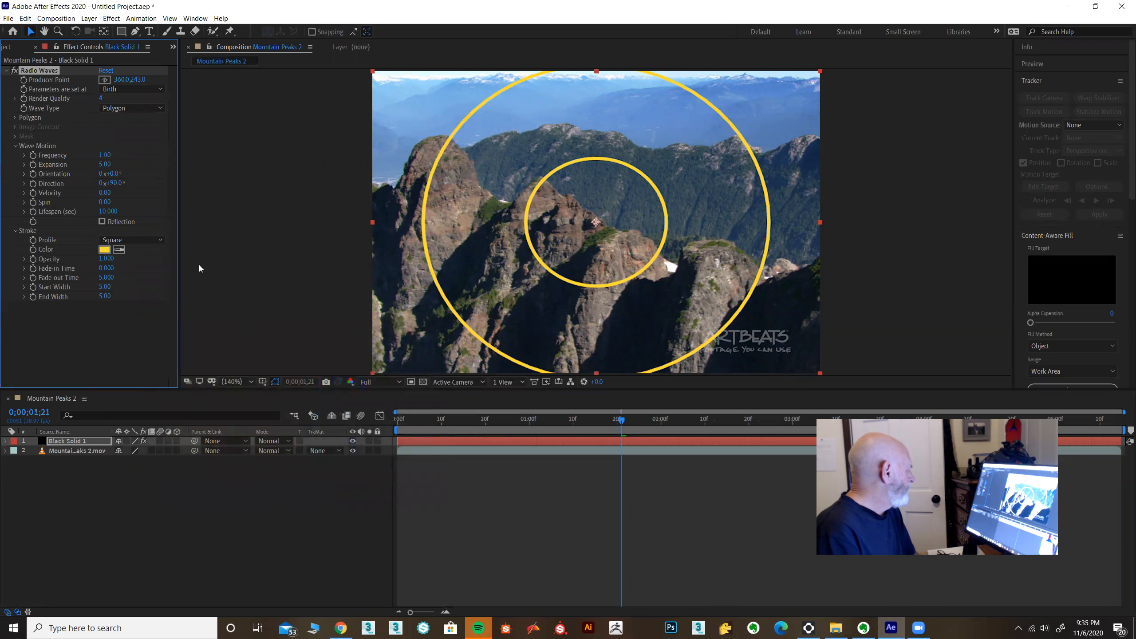
Step: Set the wave frequency to 2 and the lifespan to 2 seconds, and preview the animation
left_click(107, 155)
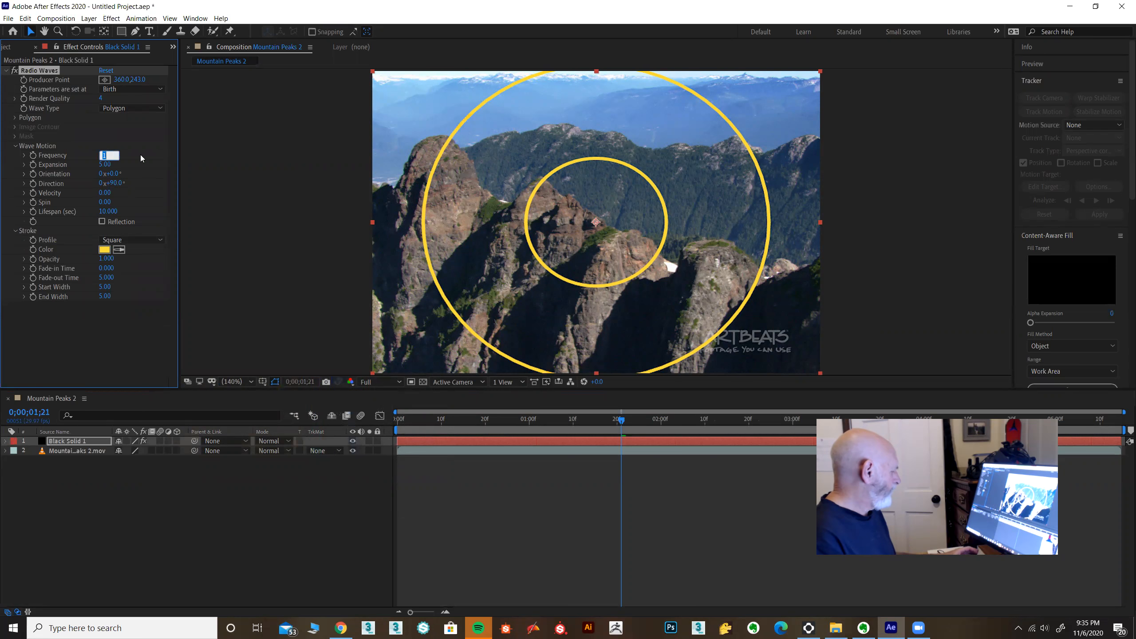
key("Return")
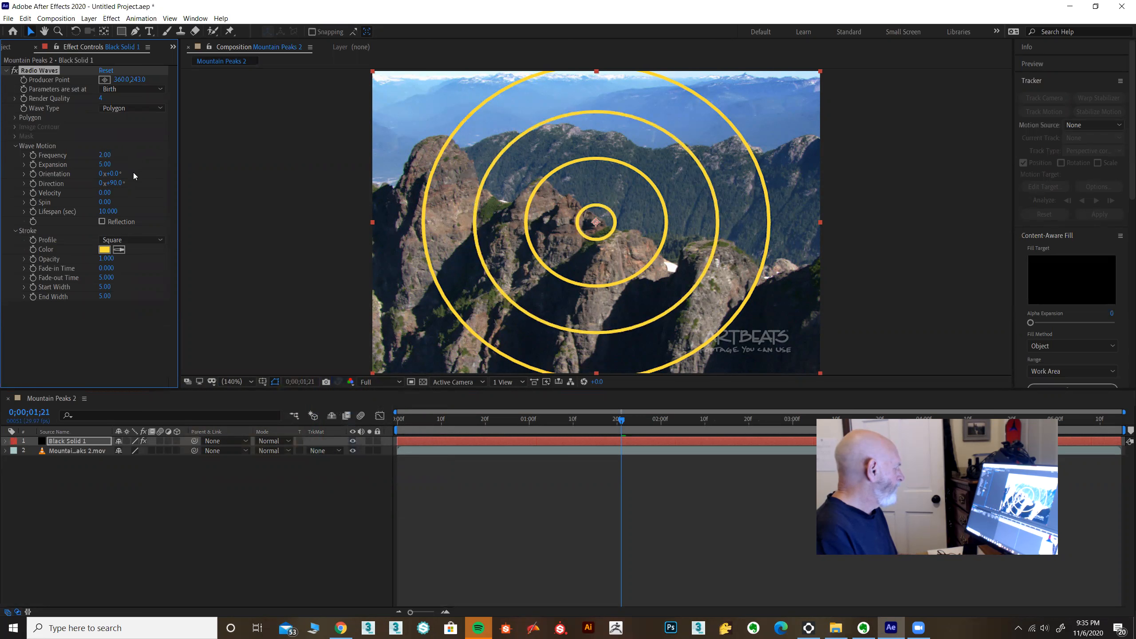
left_click(112, 212)
type("2")
key("Return")
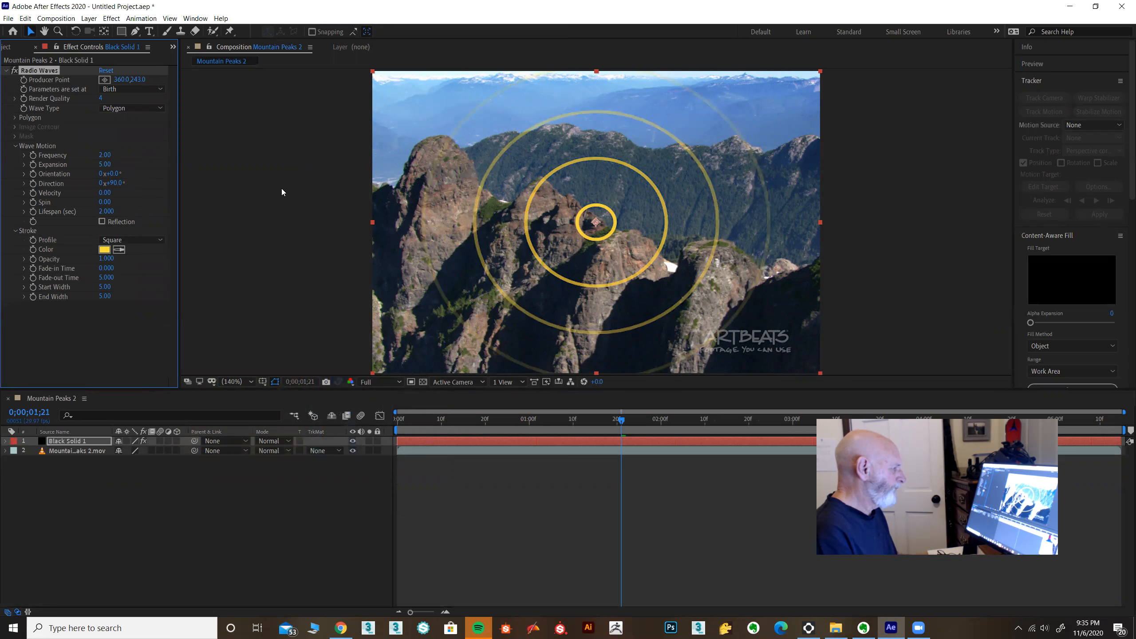
left_click(622, 424)
key("space")
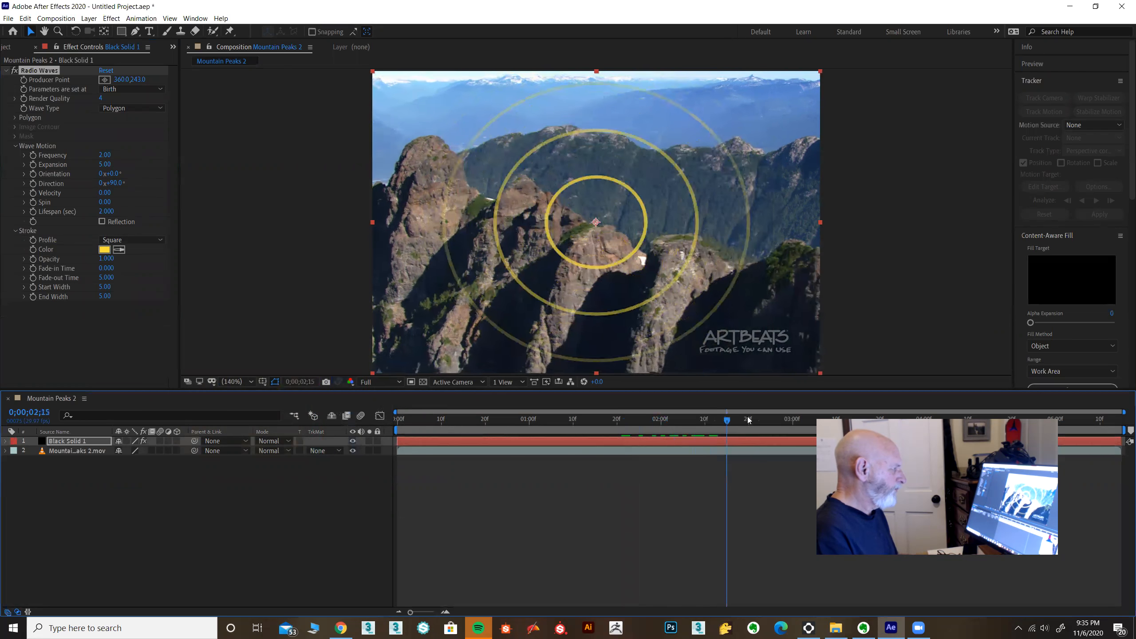
key("space")
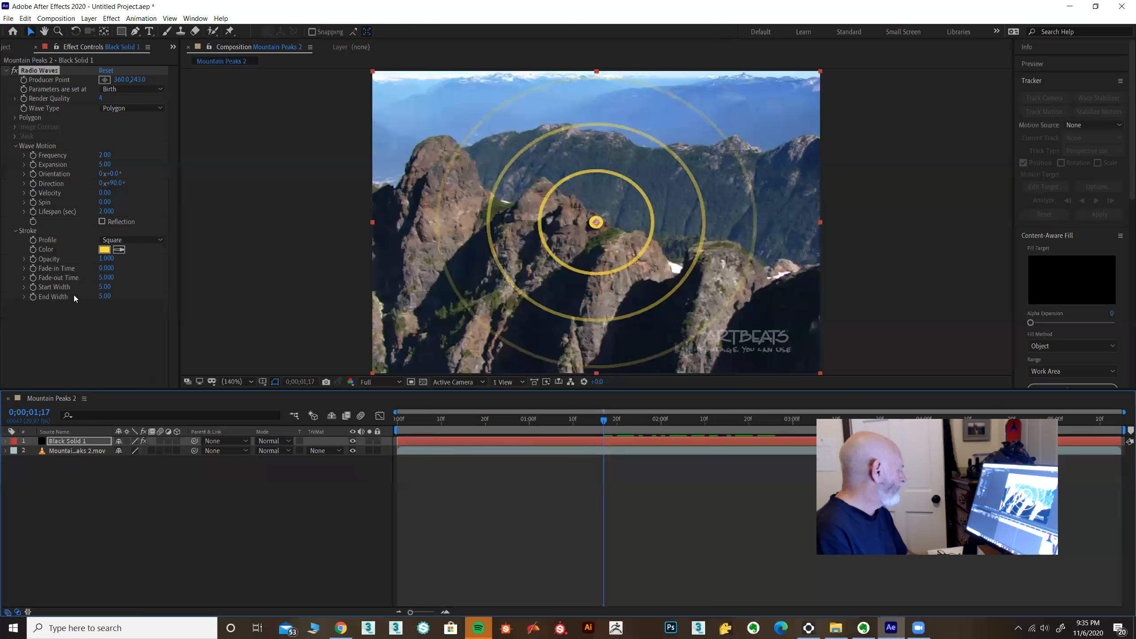
Step: Set the wave stroke's start width to 1 and end width to 10, and preview the result
left_click(103, 287)
type("1")
key("Return")
left_click(103, 297)
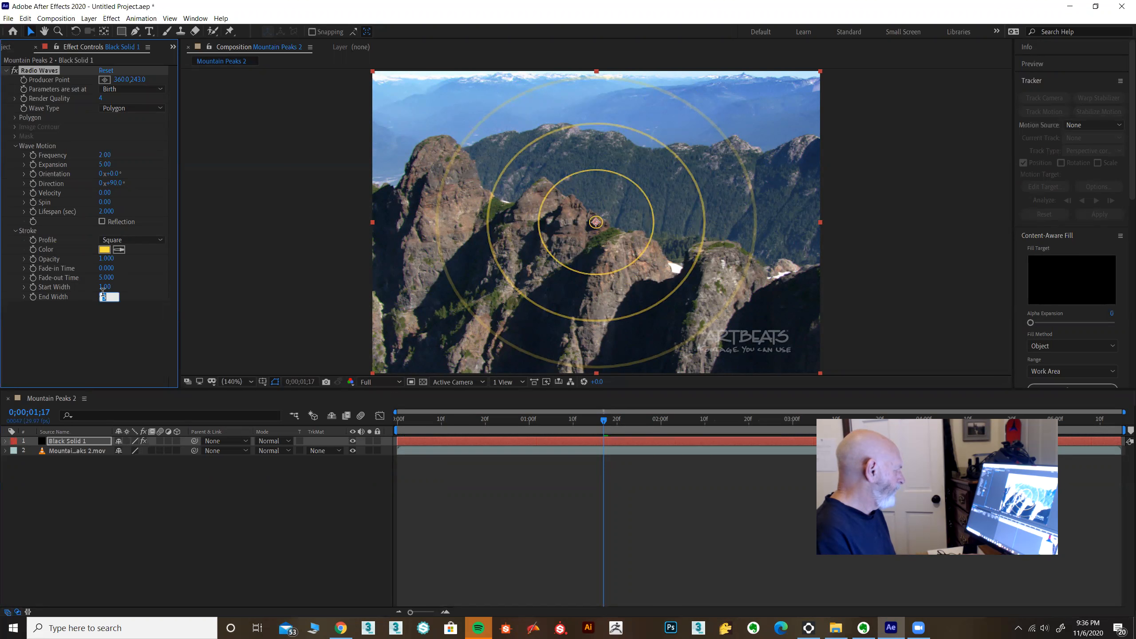
type("10")
key("Return")
key("space")
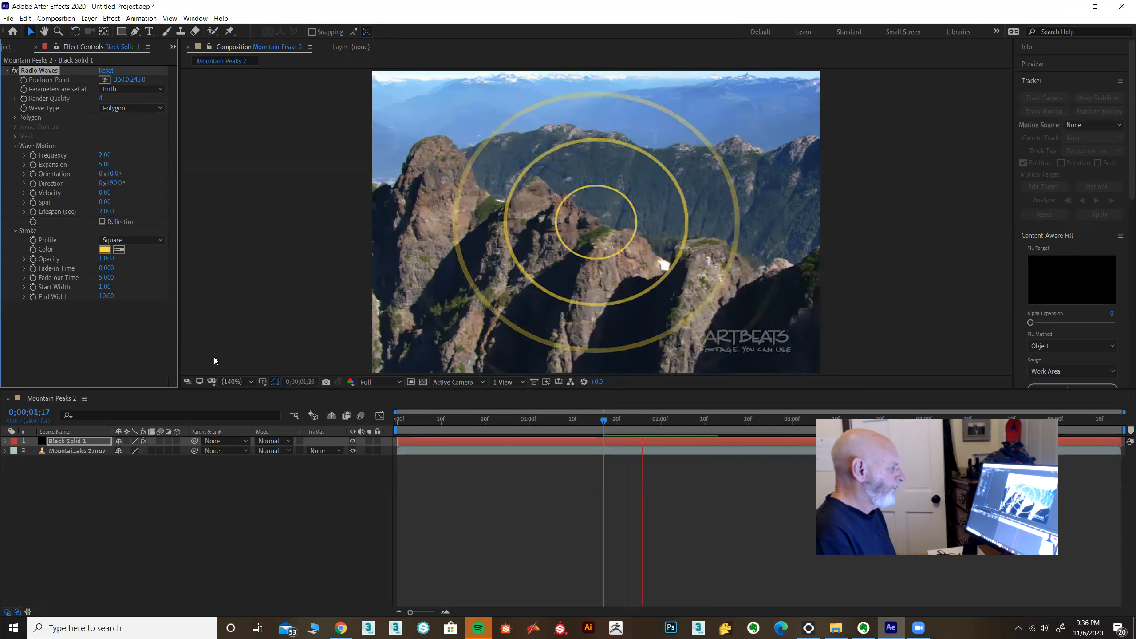
key("space")
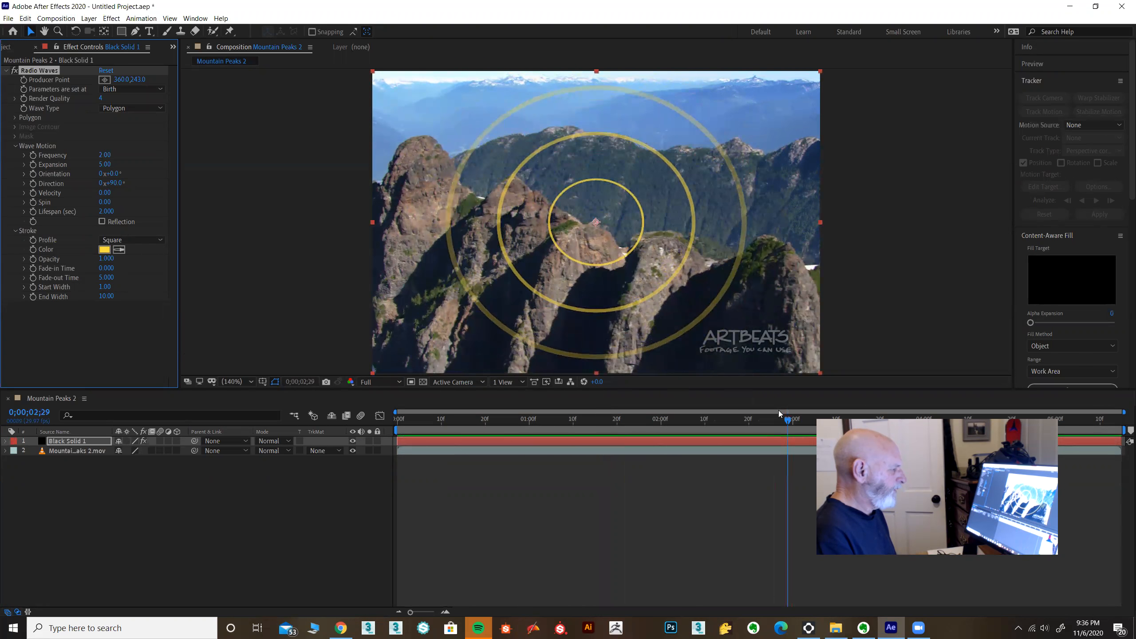
Step: From the first frame, start a motion track on the mountain footage with the black solid layer as its motion target
left_click_drag(788, 422, 207, 418)
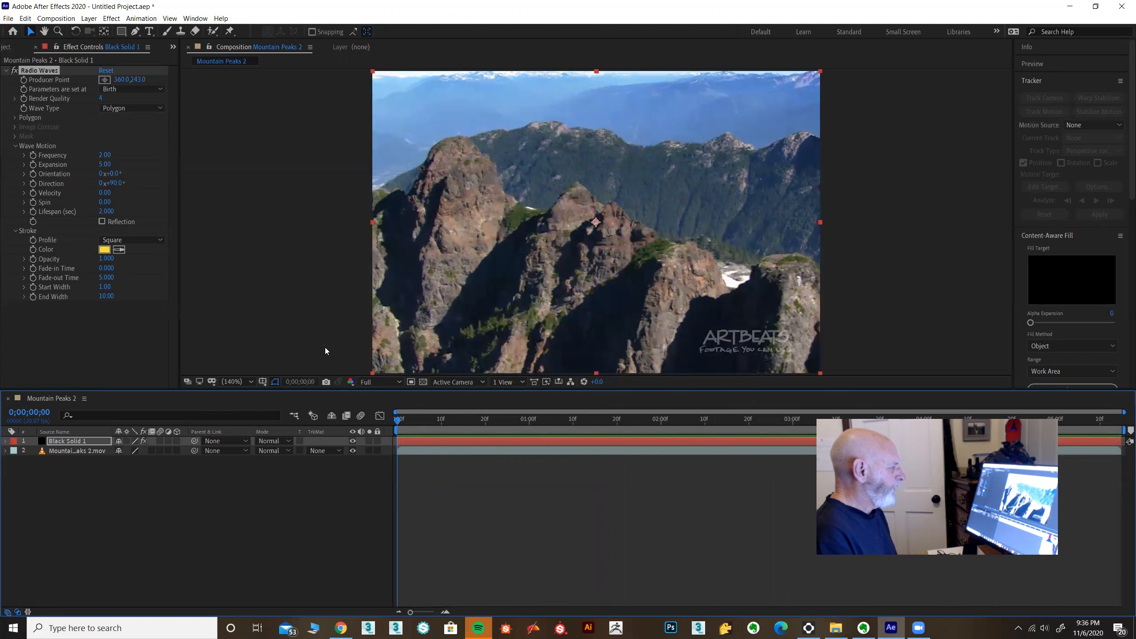
left_click(87, 451)
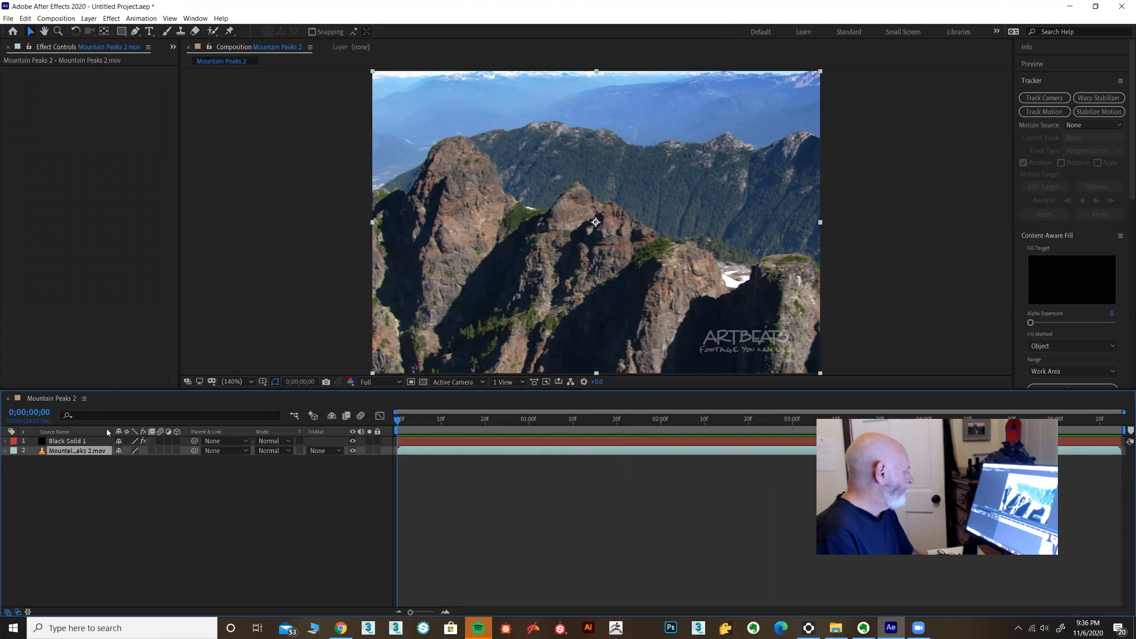
left_click(1038, 113)
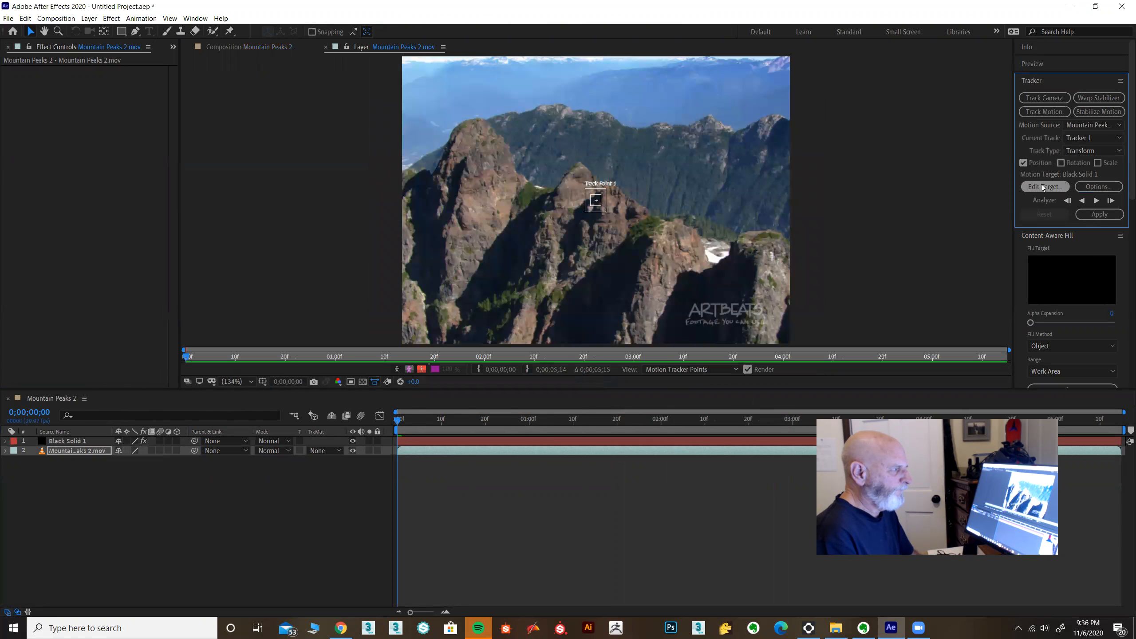
left_click(1042, 187)
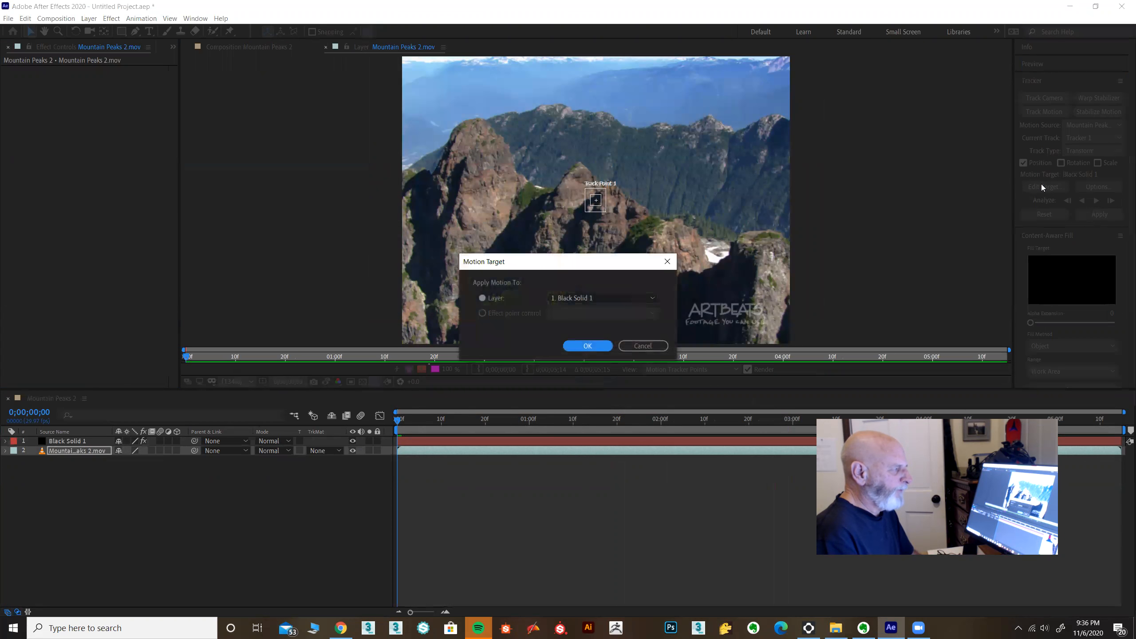
left_click(589, 347)
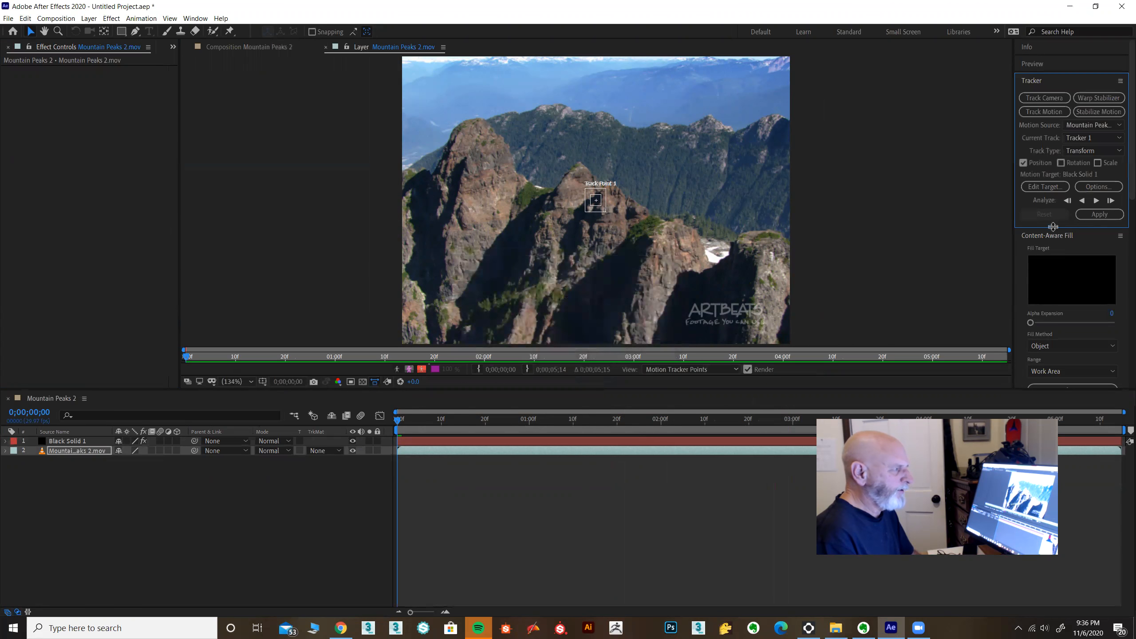
Step: Position the track point on the summit of the central rocky peak
left_click(606, 213)
left_click_drag(606, 214, 585, 175)
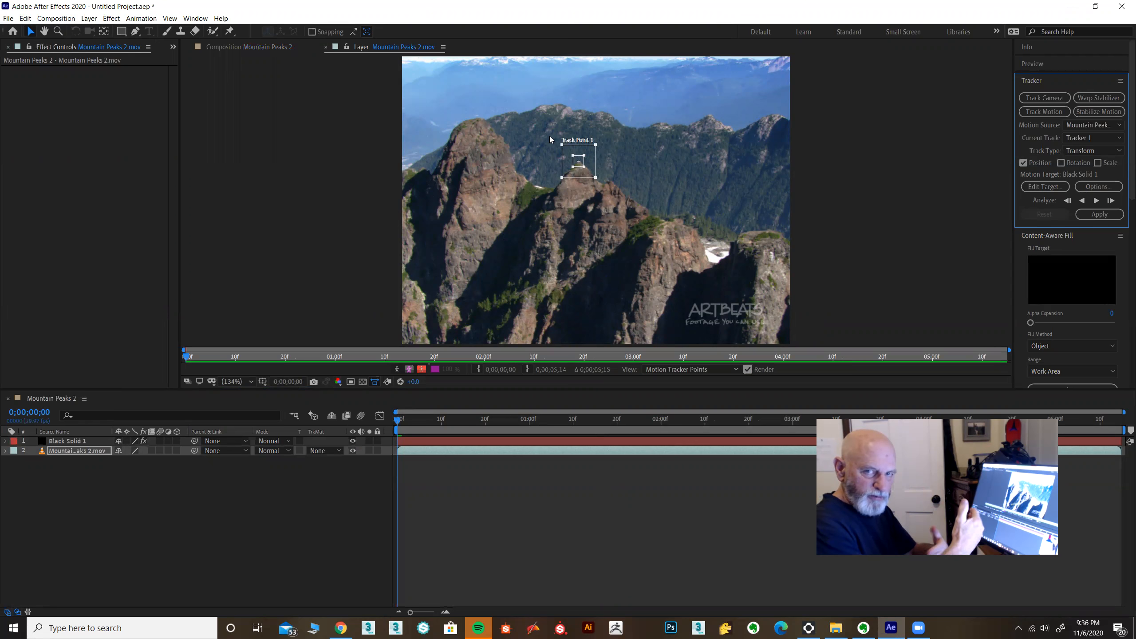
left_click_drag(580, 180, 581, 180)
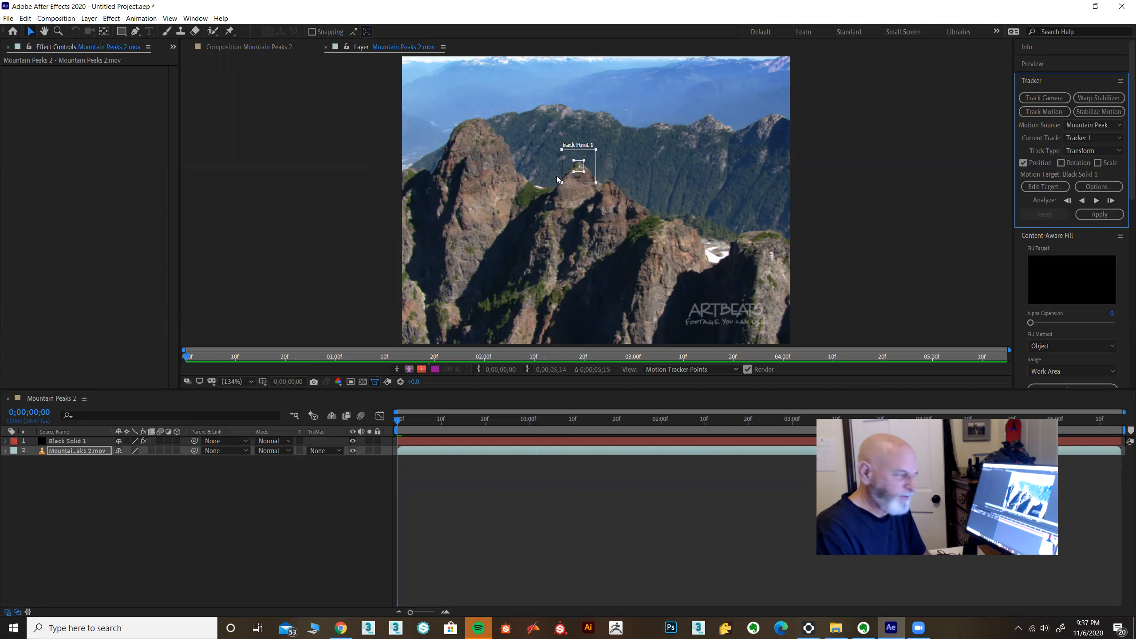
left_click_drag(586, 179, 587, 182)
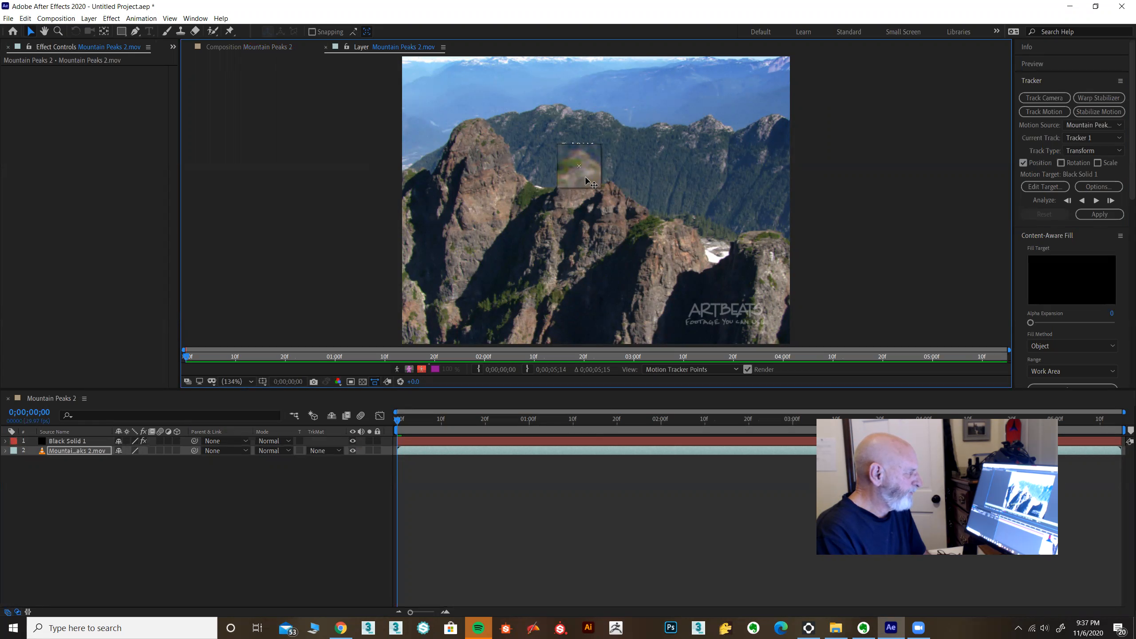
left_click_drag(585, 181, 585, 181)
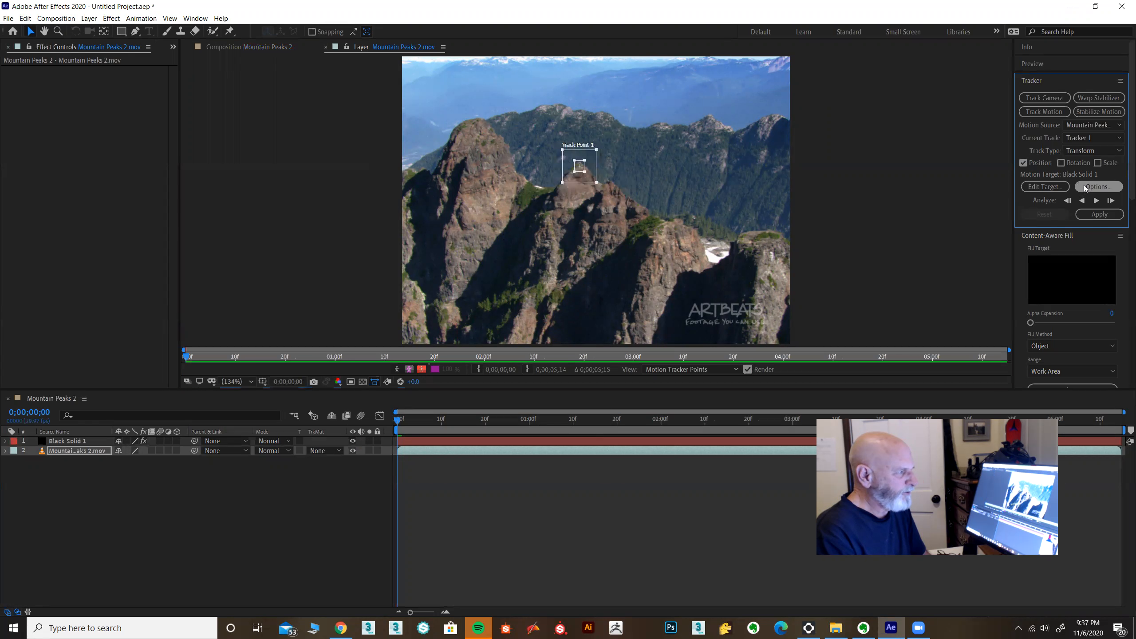
Step: Confirm the motion tracker options with the RGB channel and Adapt Feature when confidence is below 80%
left_click(1098, 187)
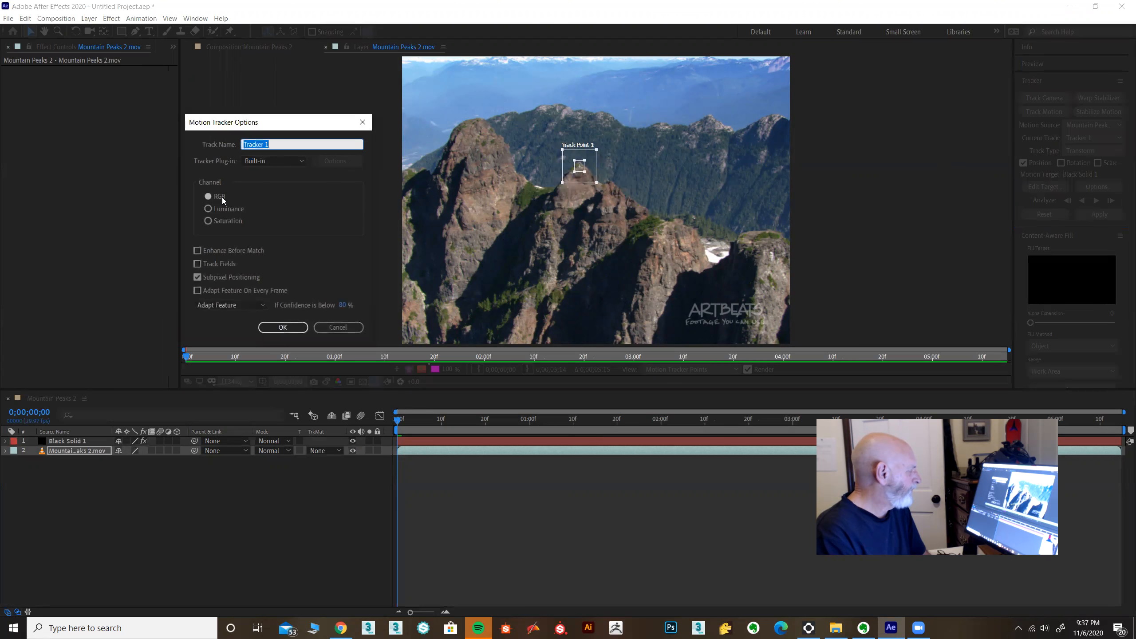
left_click(210, 210)
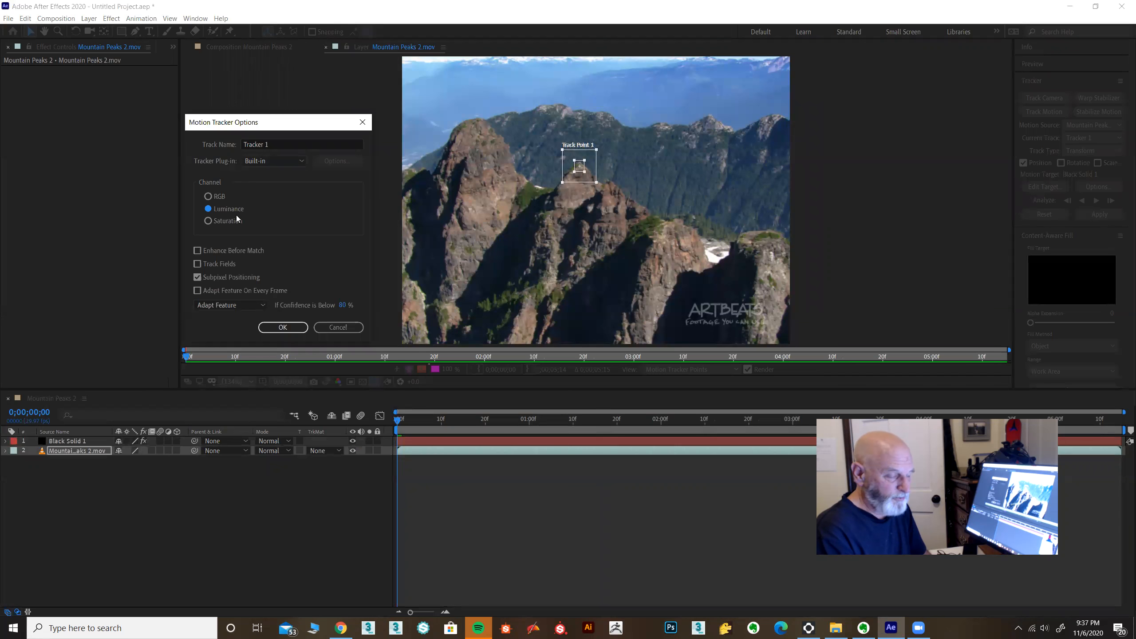
left_click(208, 197)
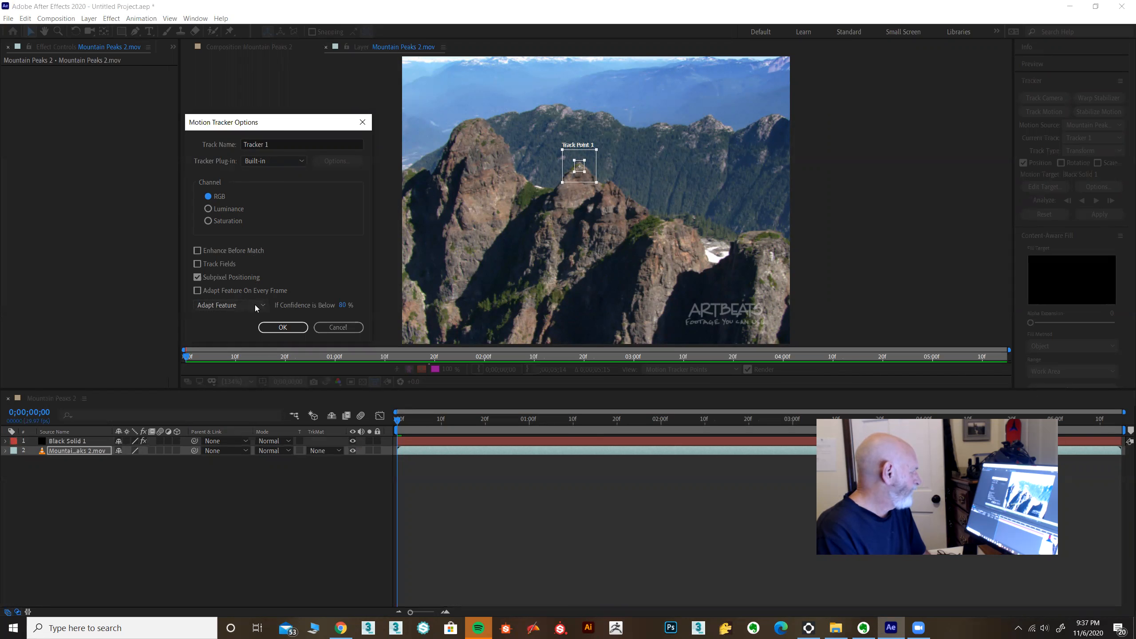
left_click(235, 305)
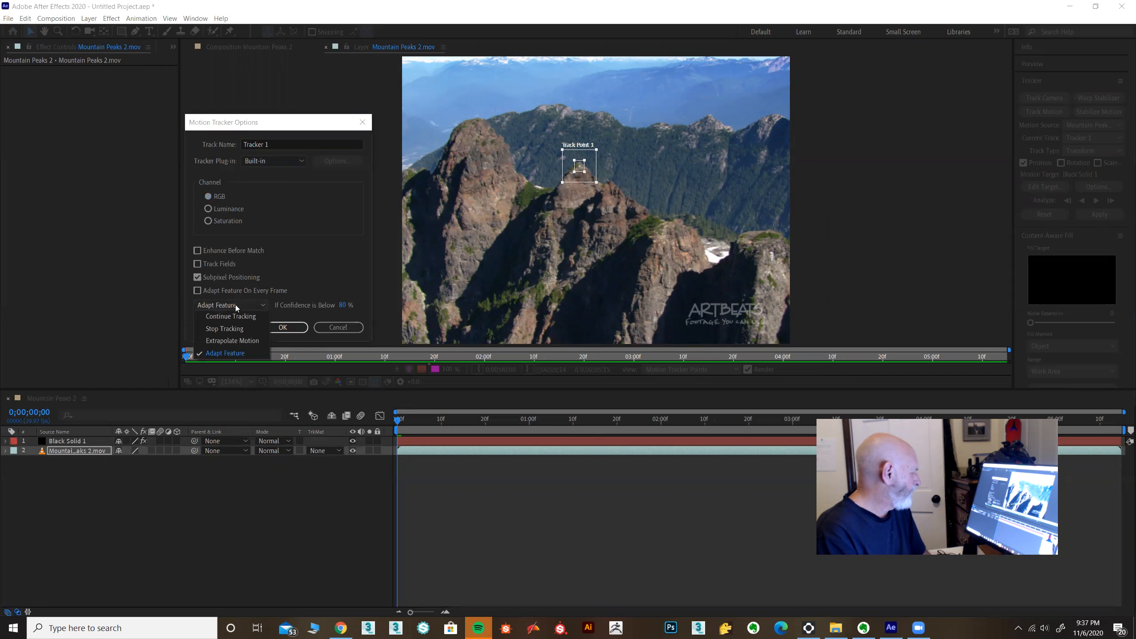
left_click(235, 304)
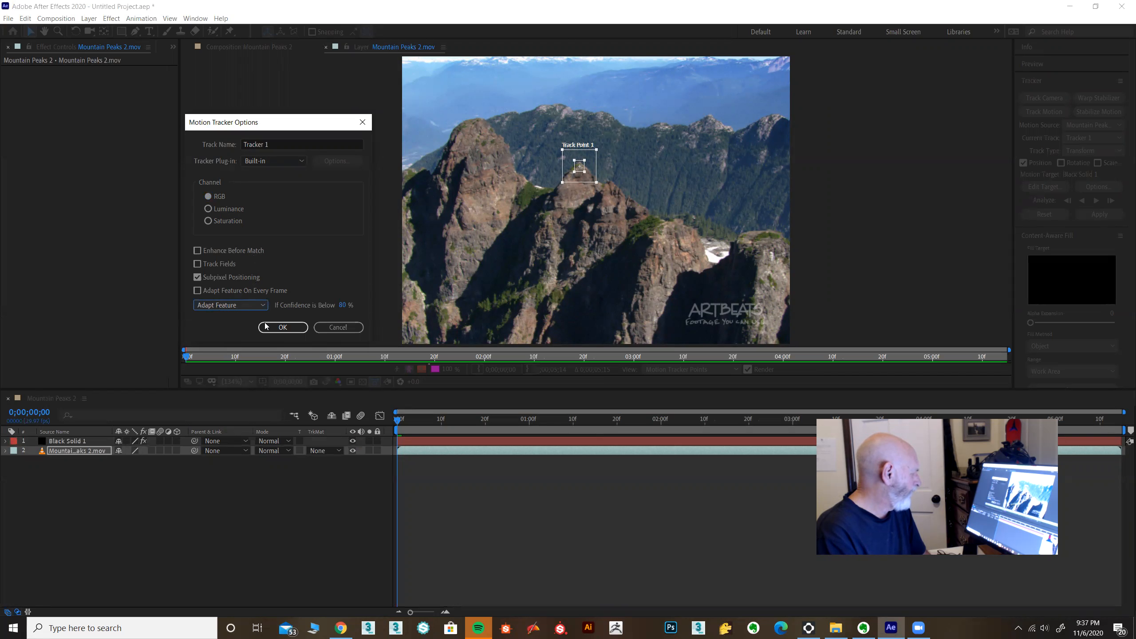
left_click(282, 328)
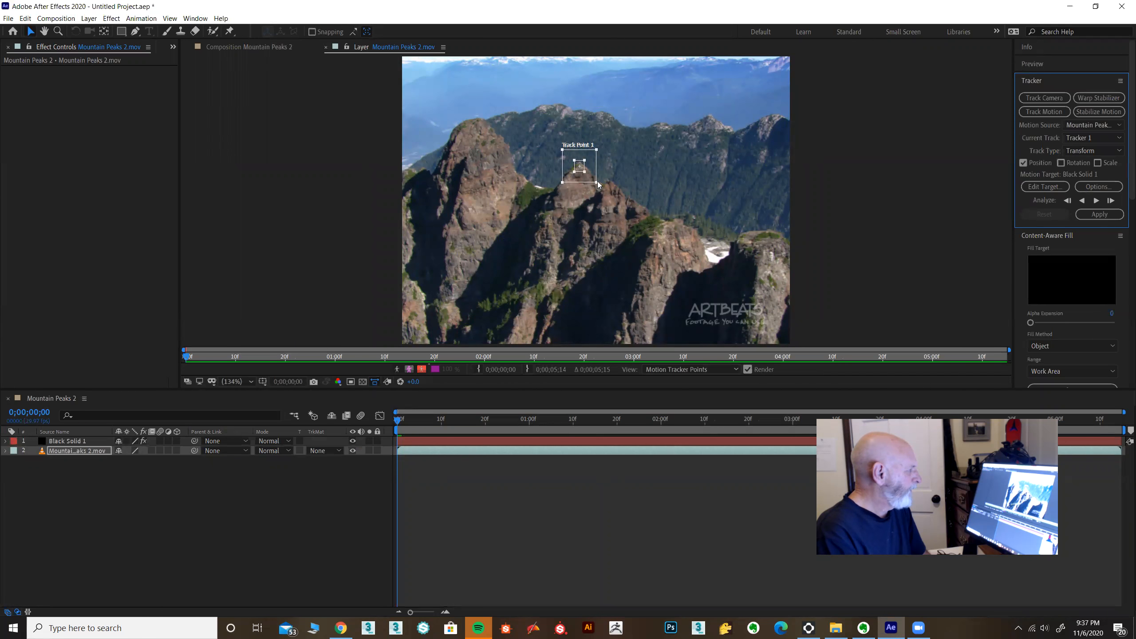
Step: Widen the track point's outer search region around the central peak
left_click_drag(596, 182, 599, 183)
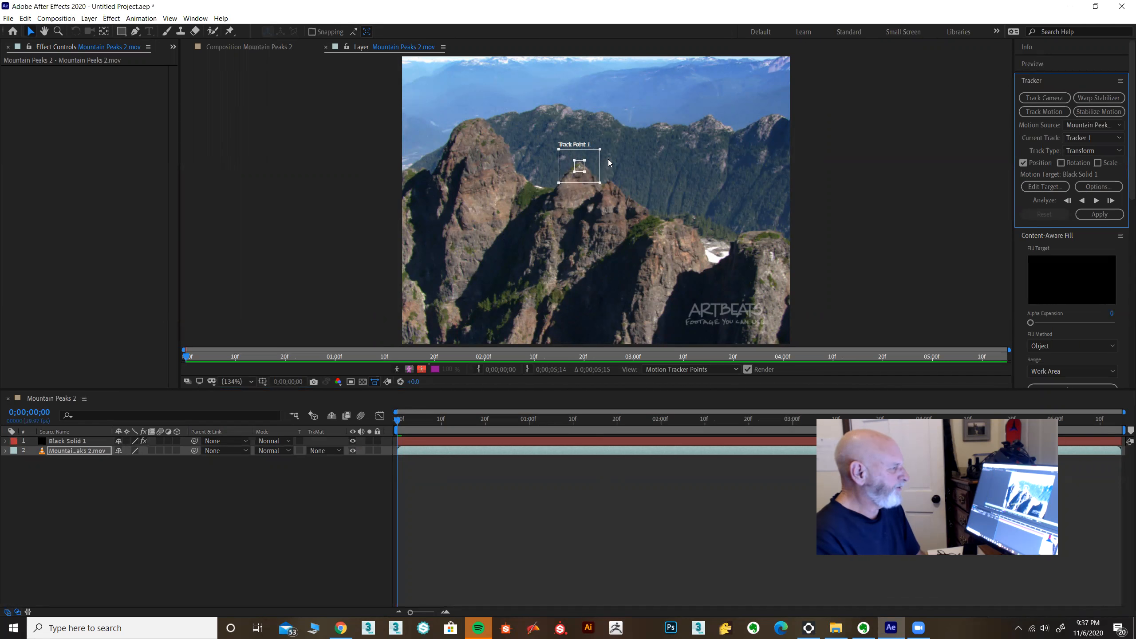
Step: Analyze the central peak's track point forward through the clip and apply the motion to the black solid in X and Y
left_click(398, 424)
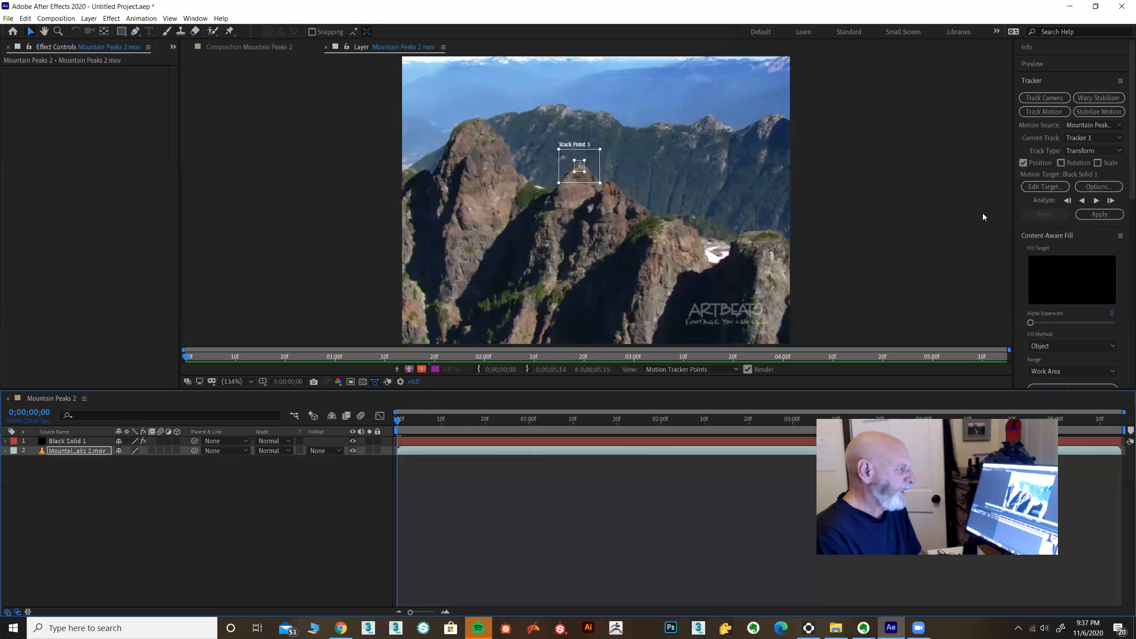
left_click(1096, 201)
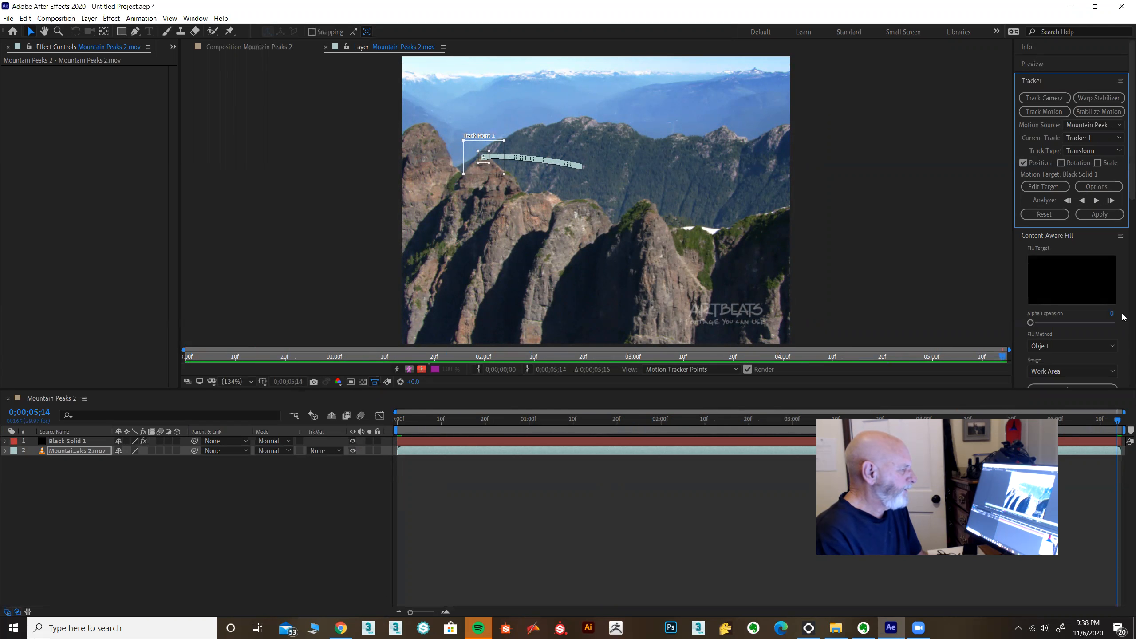
left_click(1096, 215)
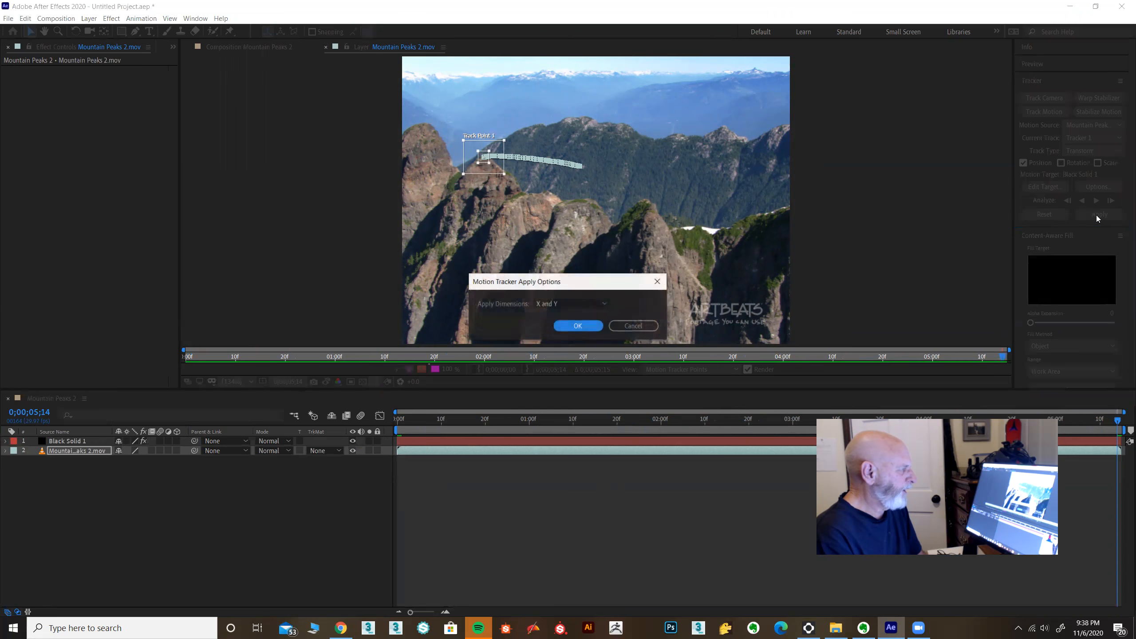
left_click(577, 325)
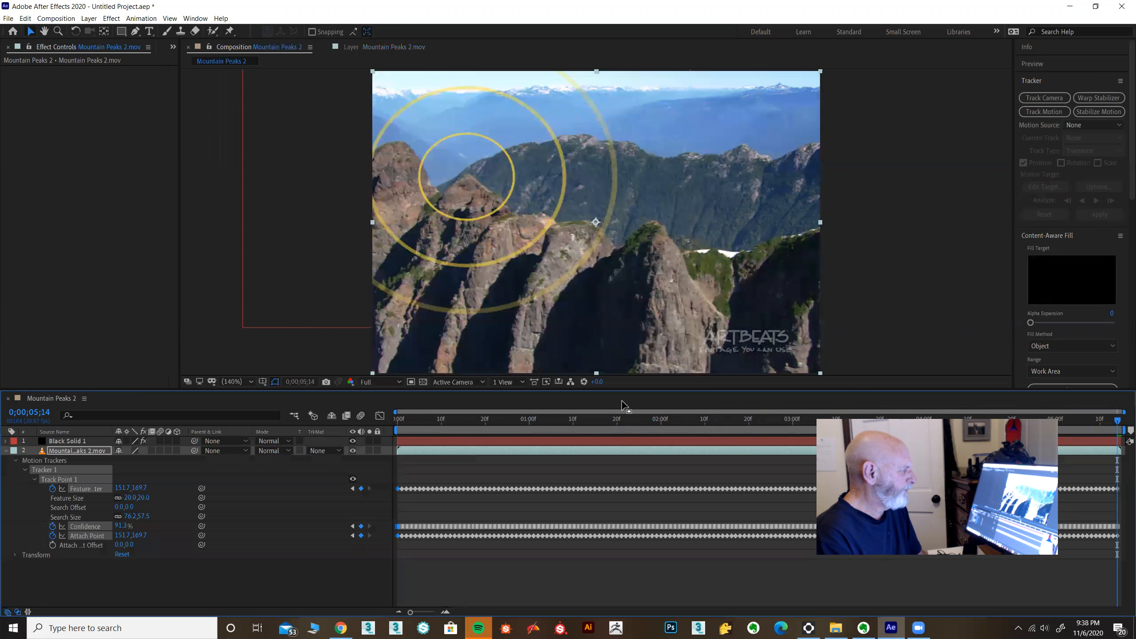
Step: Preview the tracked radio waves over the mountain footage from the first frame
key("Home")
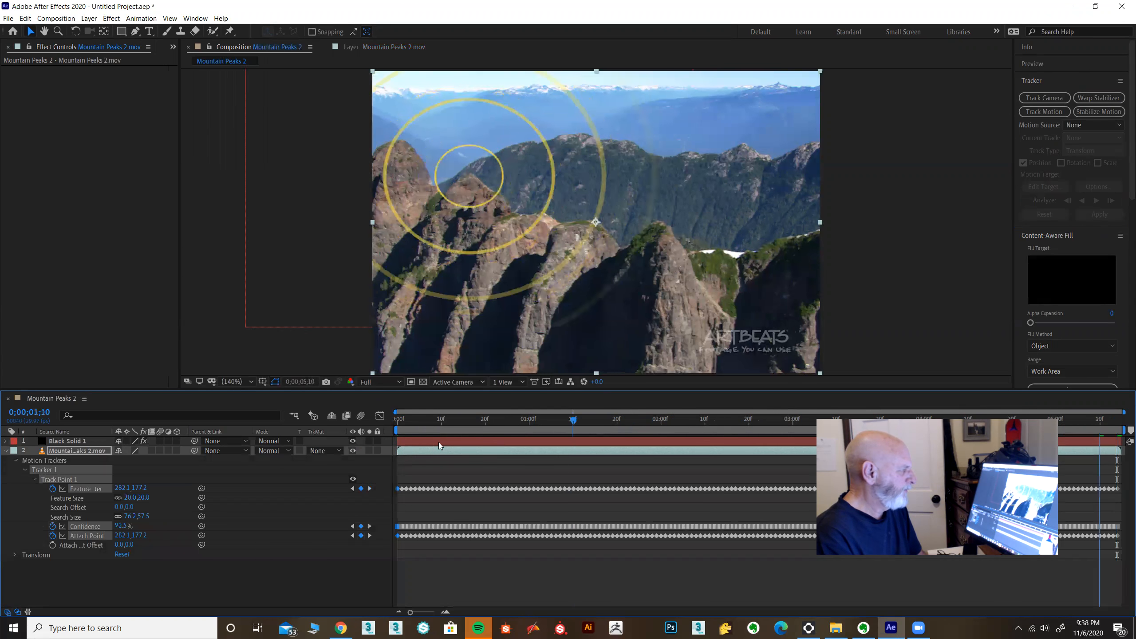
key("space")
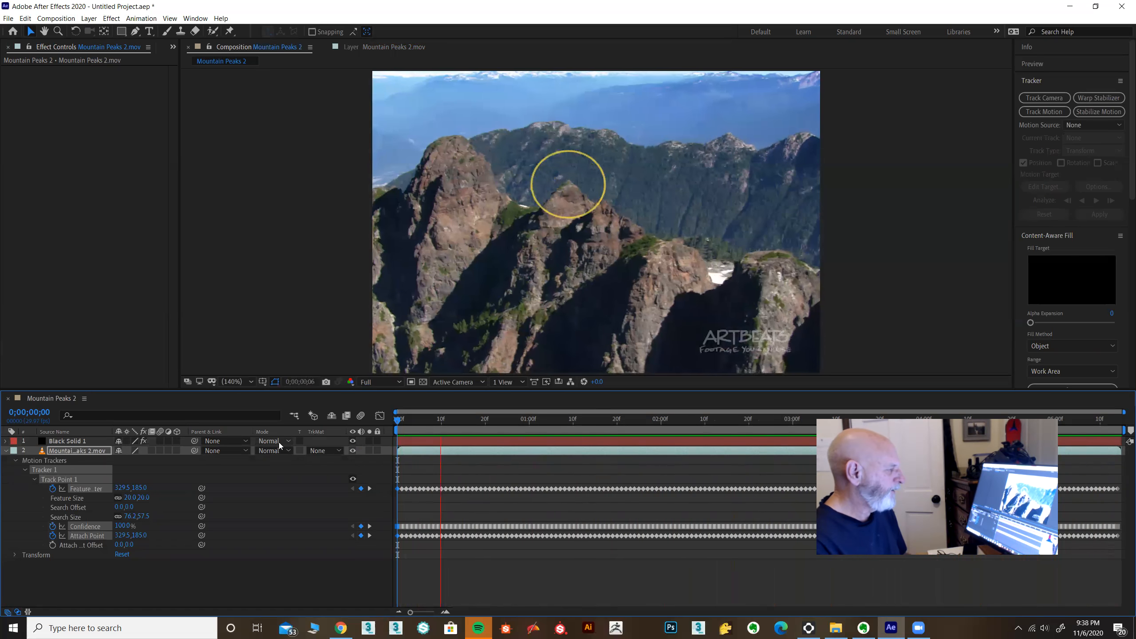
key("space")
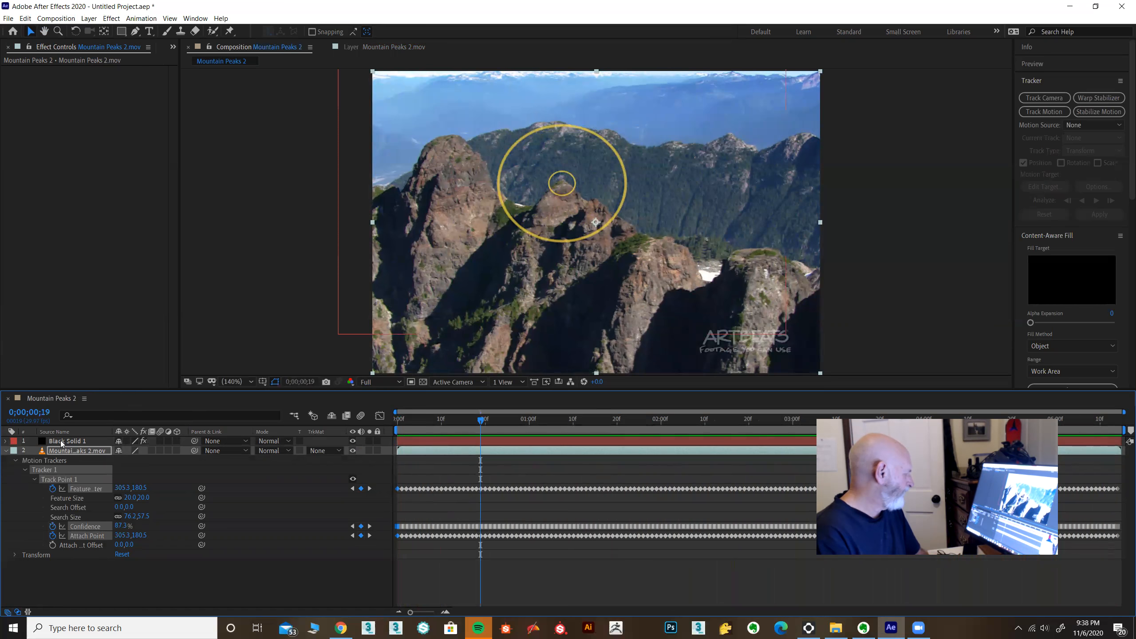
Step: Scale the black solid layer to 130% to enlarge the radio waves, and preview the result
left_click(62, 442)
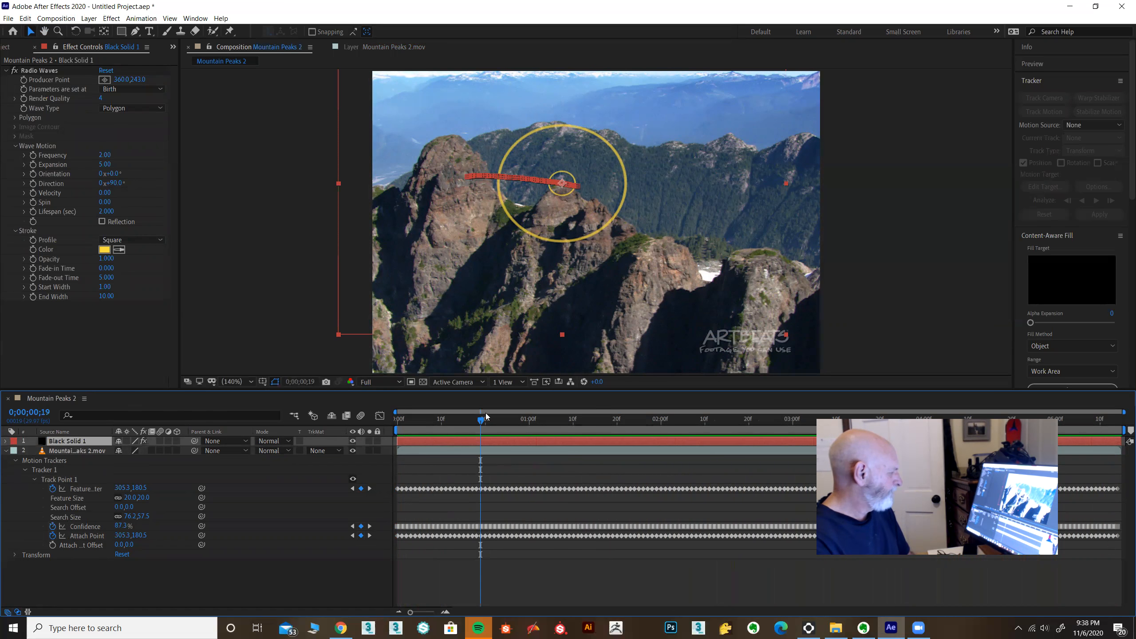
left_click_drag(502, 418, 640, 422)
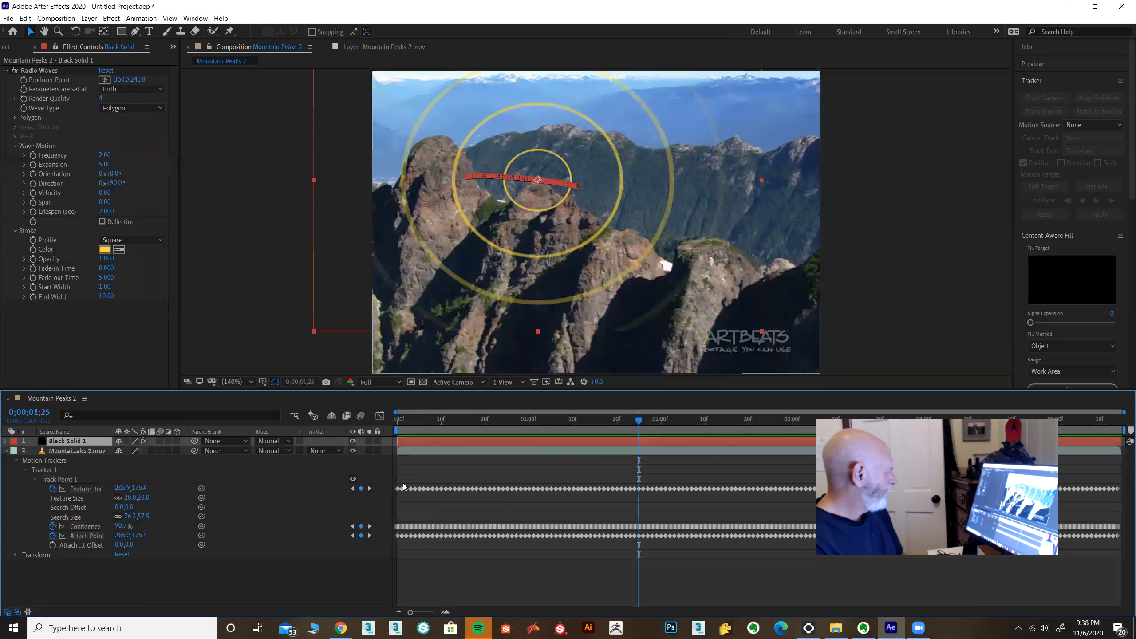
key("s")
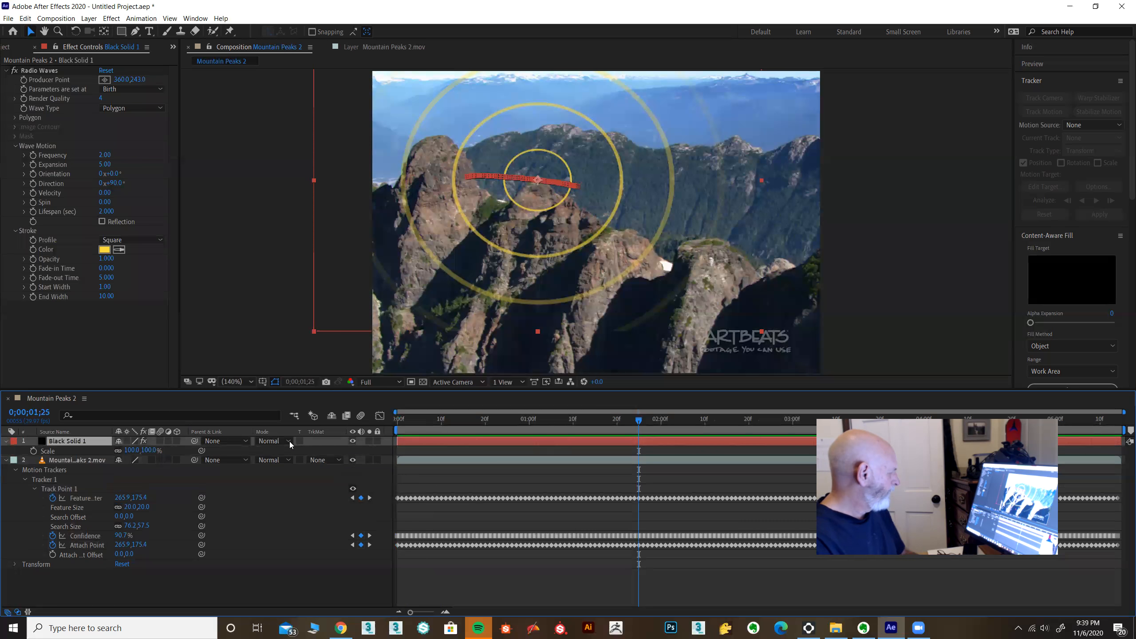
left_click_drag(149, 449, 165, 447)
left_click_drag(639, 420, 538, 422)
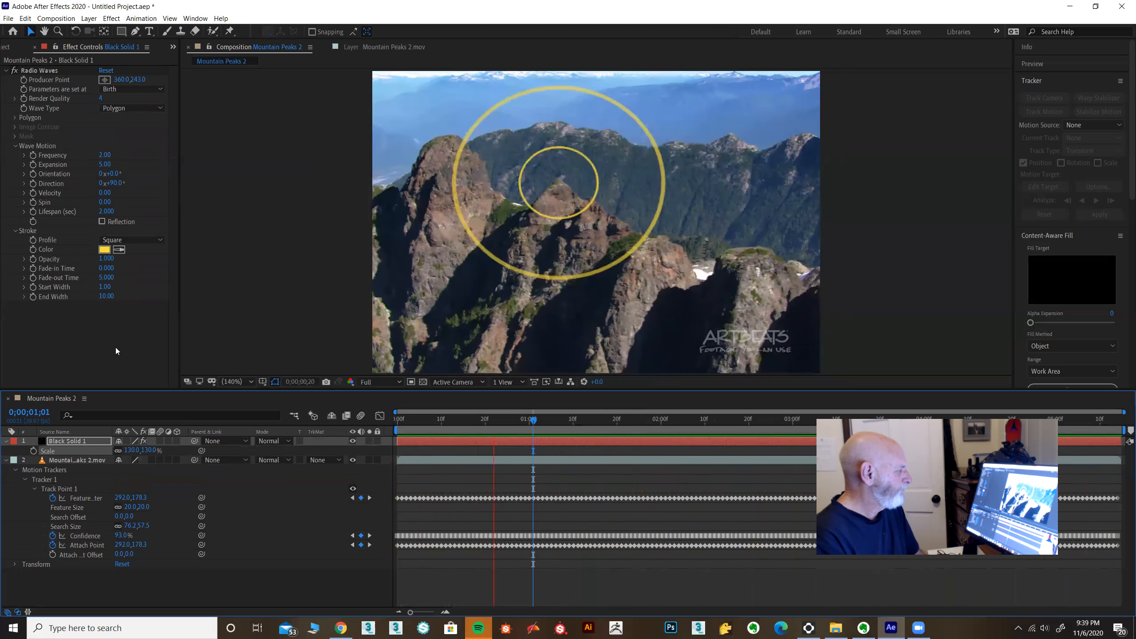
key("space")
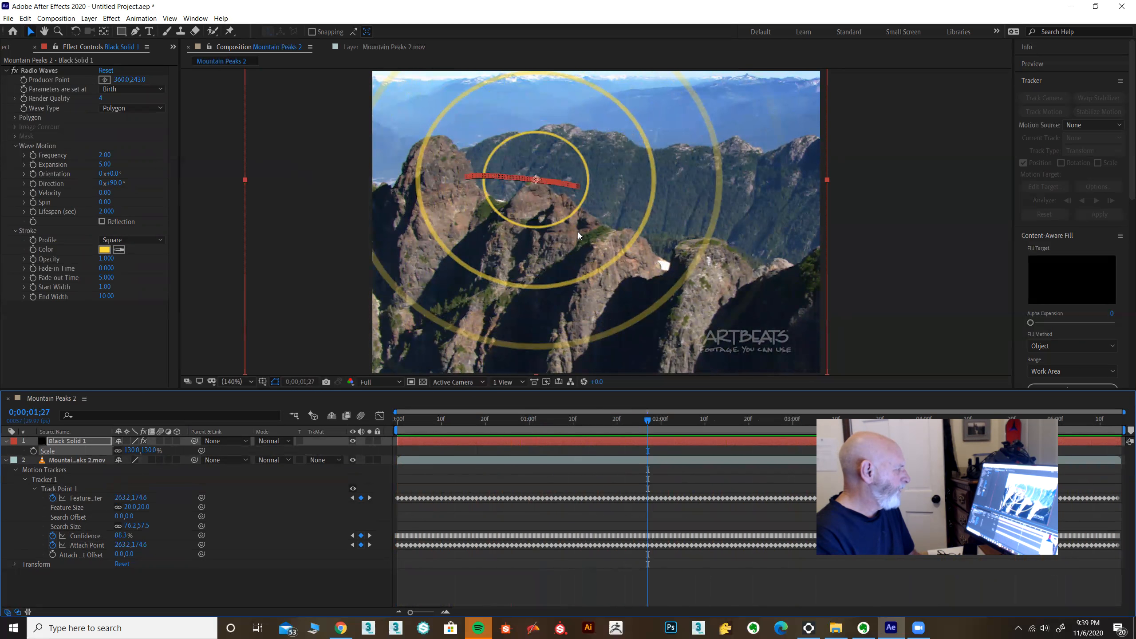
Step: Close the current work and start a new empty project
left_click(8, 19)
mouse_move(134, 31)
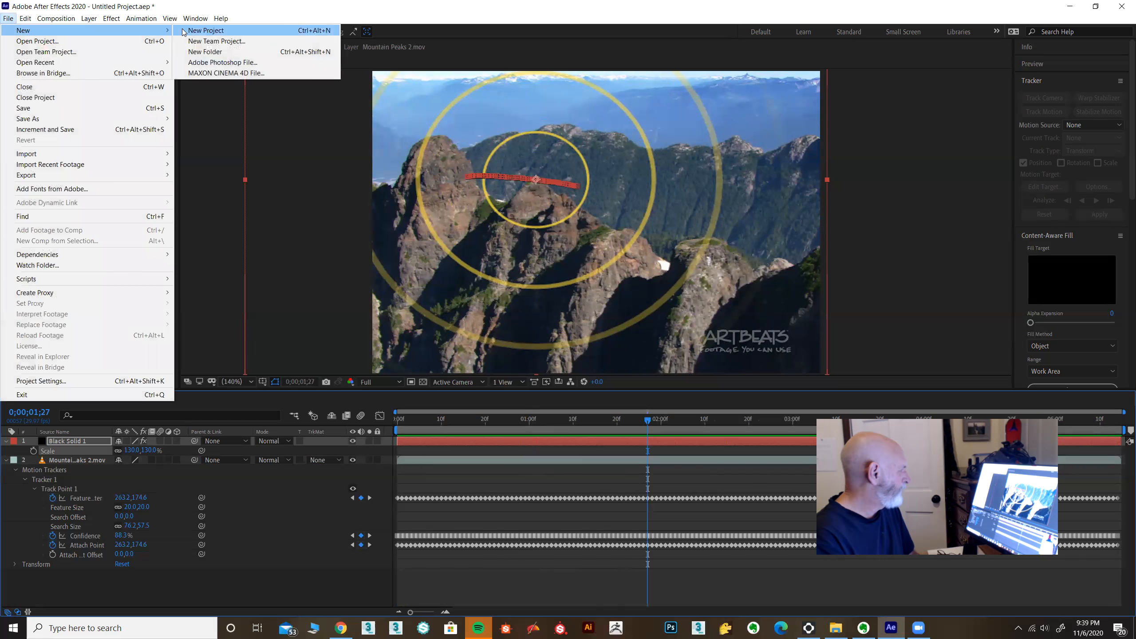
left_click(184, 31)
left_click(568, 327)
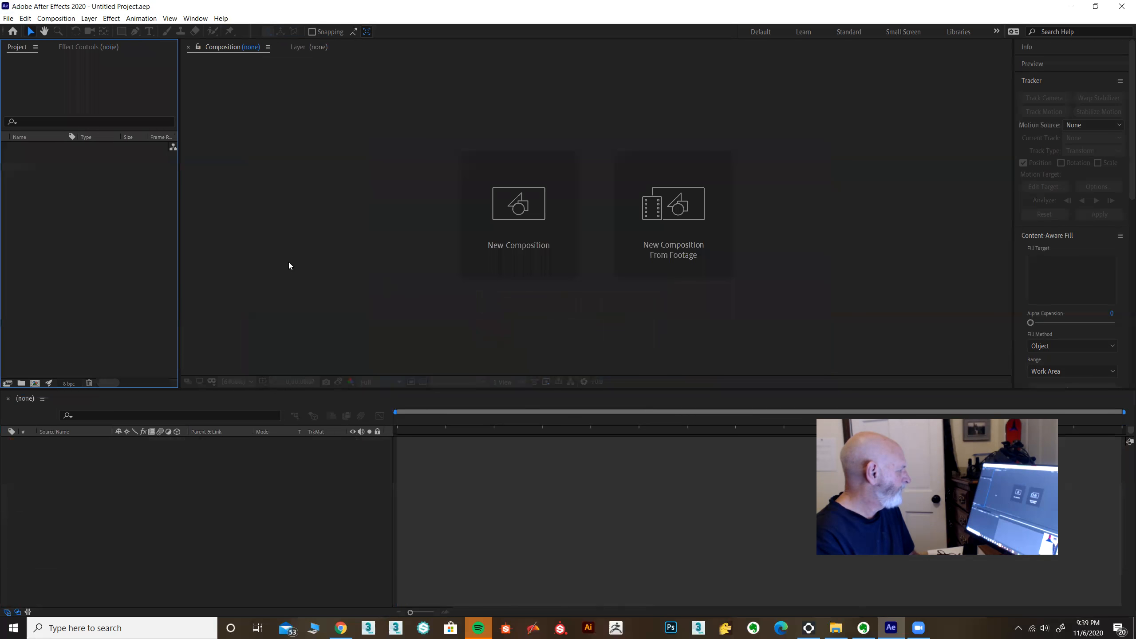
Step: Import Mountain Peaks 2.mov and create a composition from the clip
left_click(6, 19)
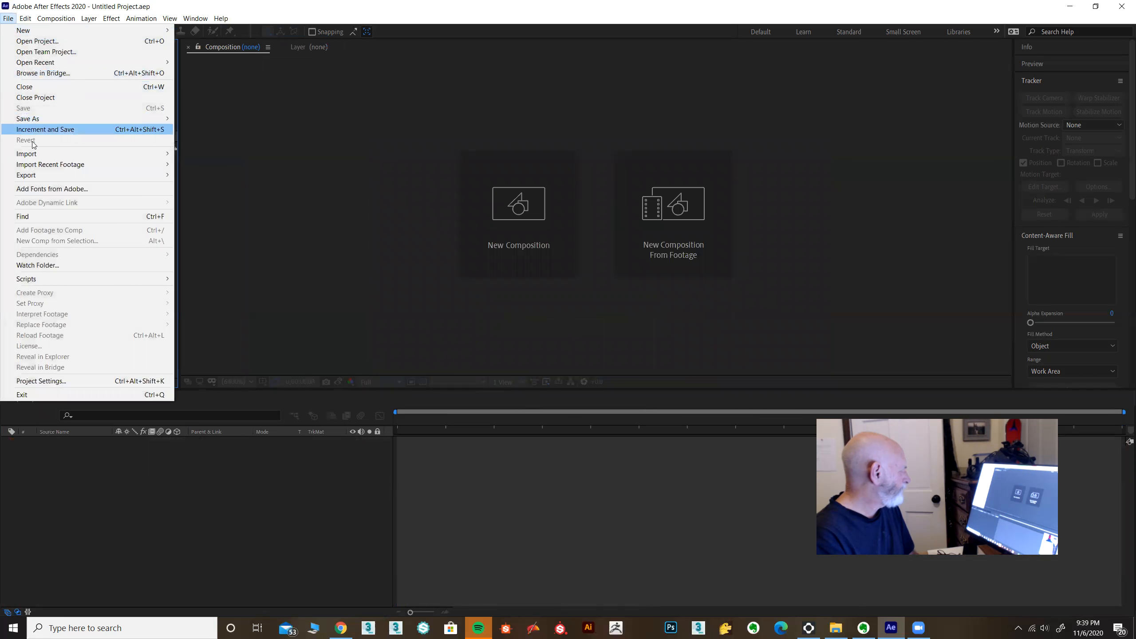
mouse_move(33, 157)
left_click(218, 155)
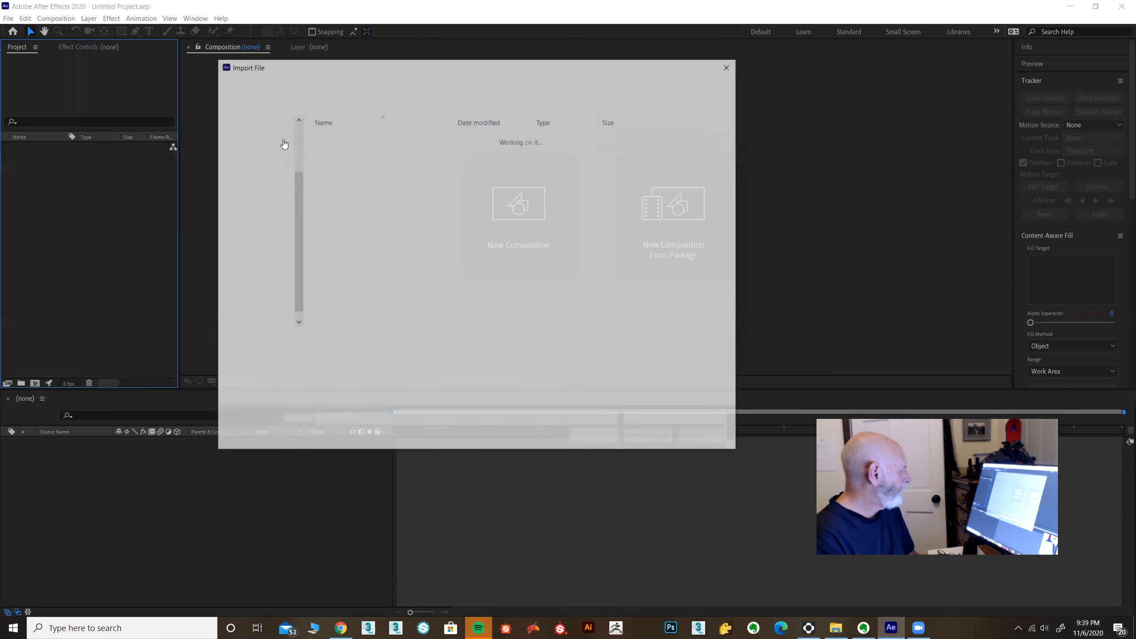
double_click(357, 161)
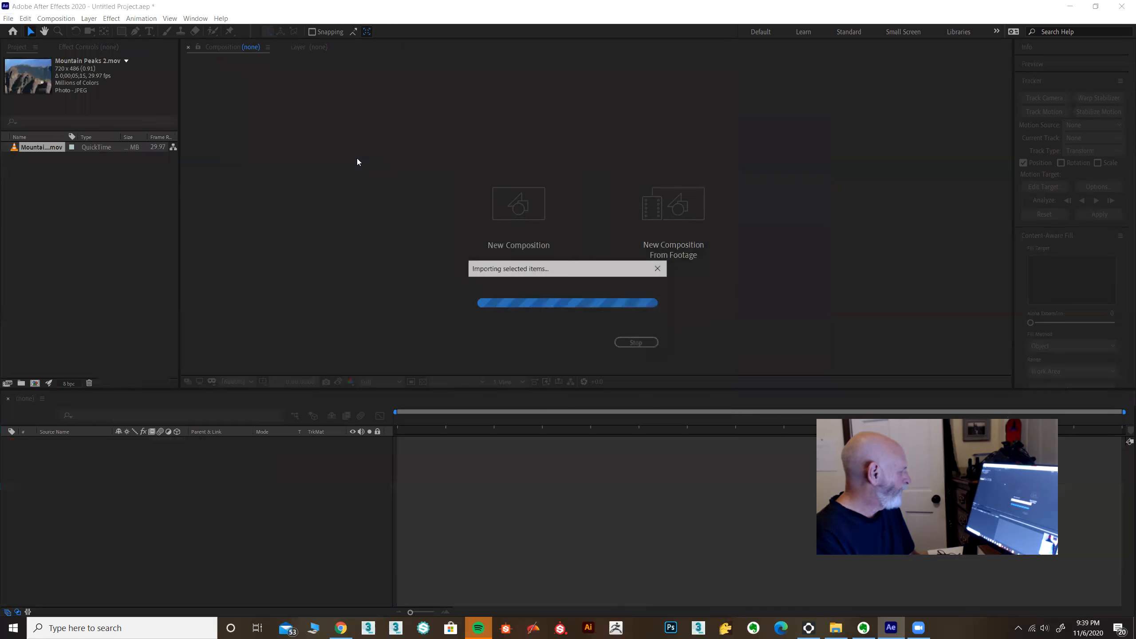
left_click_drag(37, 148, 104, 459)
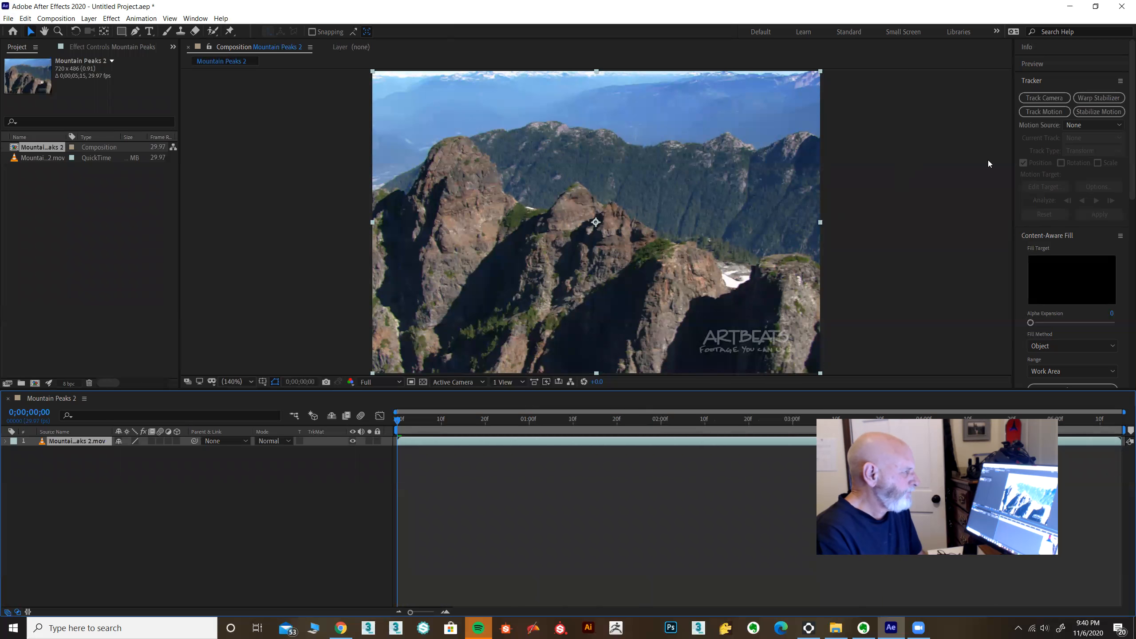
Step: Start a motion track on the mountain footage and name the track "Front peak"
left_click(1045, 112)
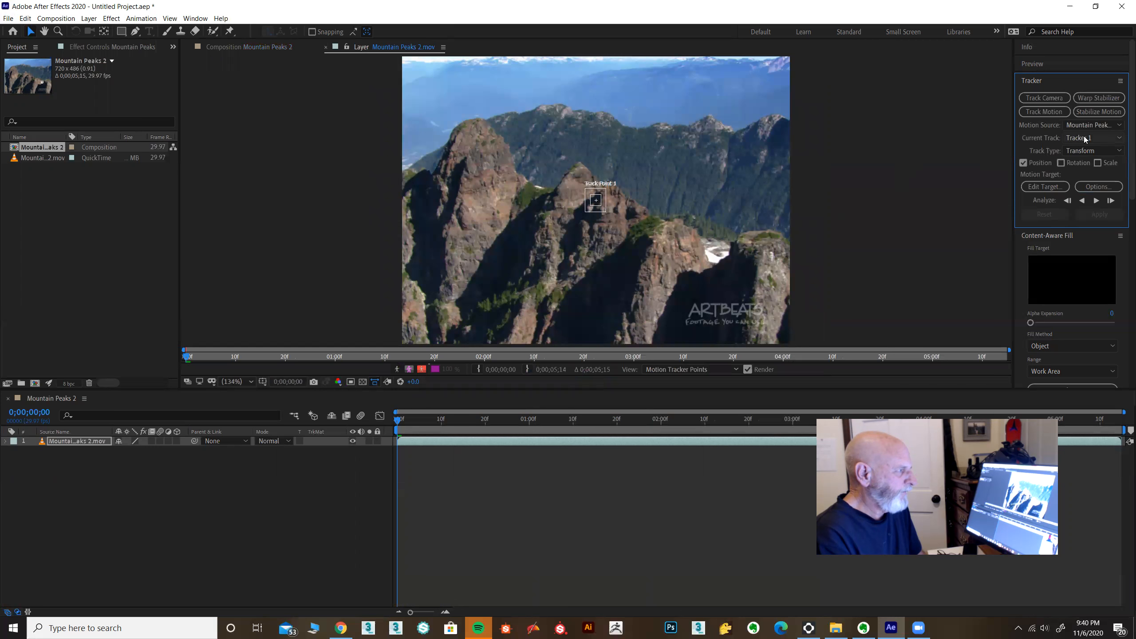
left_click(1098, 188)
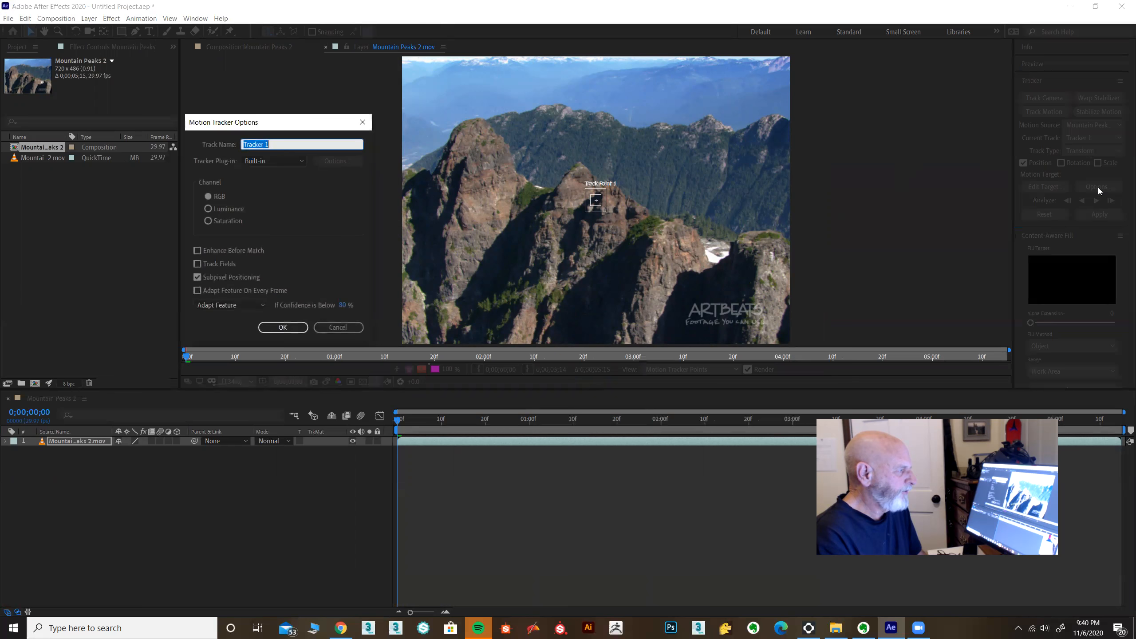
type("Front peak")
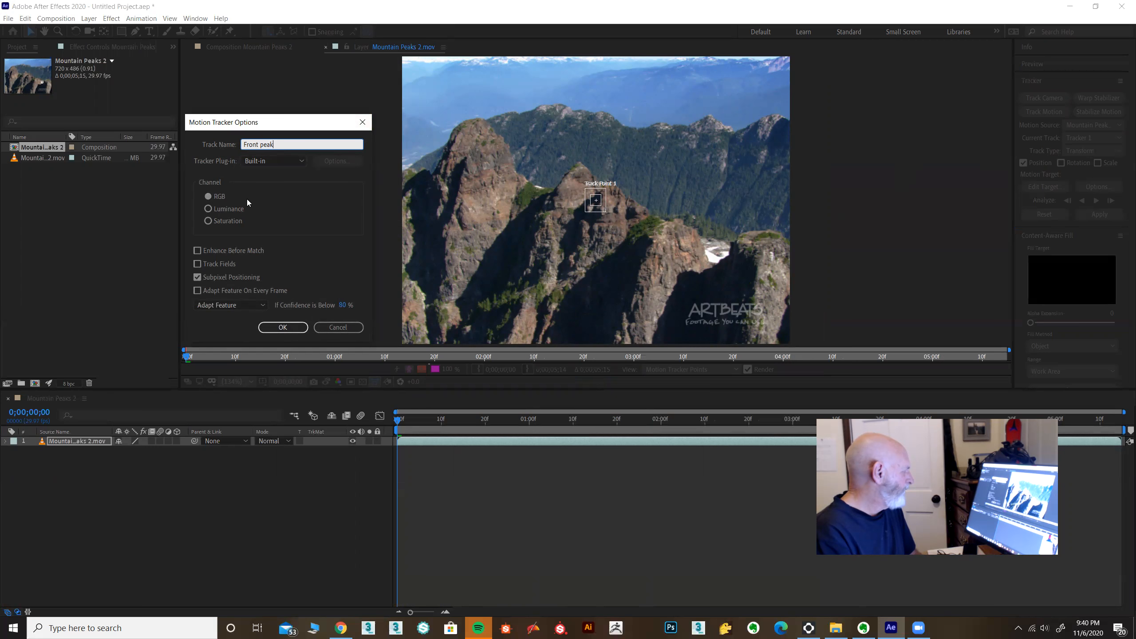
left_click(283, 327)
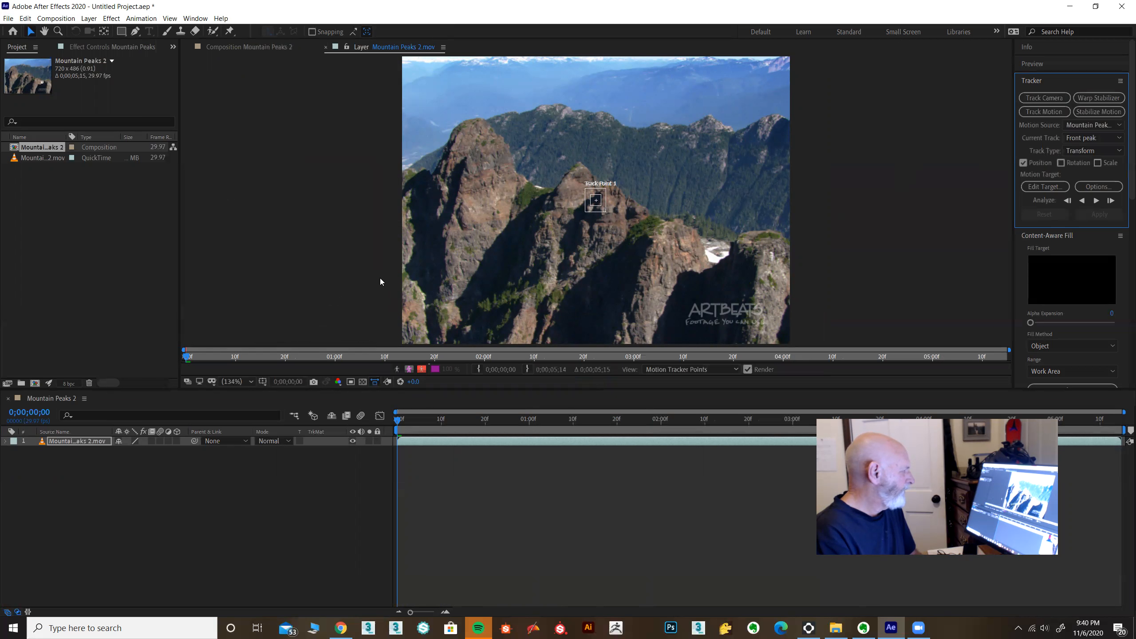
Step: Place the track point on the central rocky peak's summit, widen its search region, and analyze the track forward
left_click(605, 211)
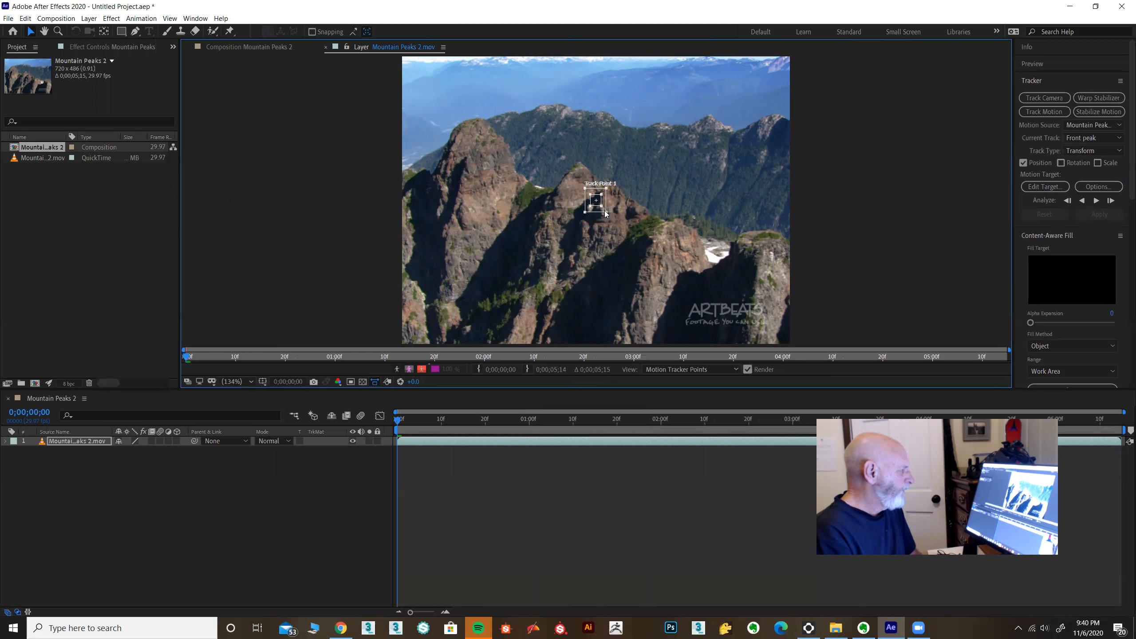
left_click_drag(607, 214, 584, 180)
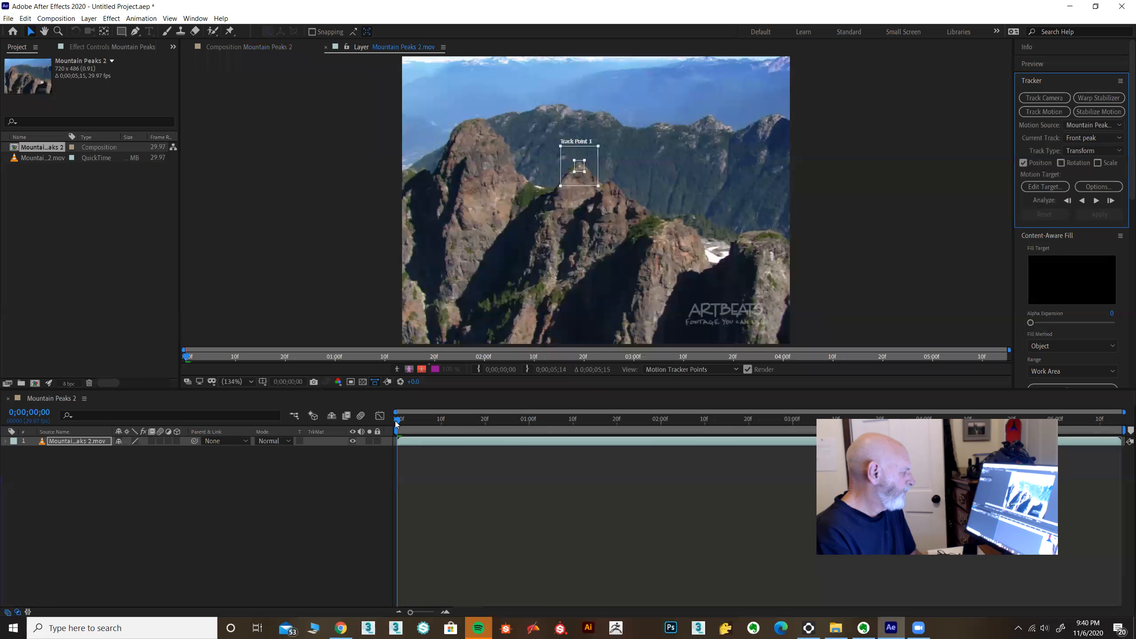
left_click(1097, 202)
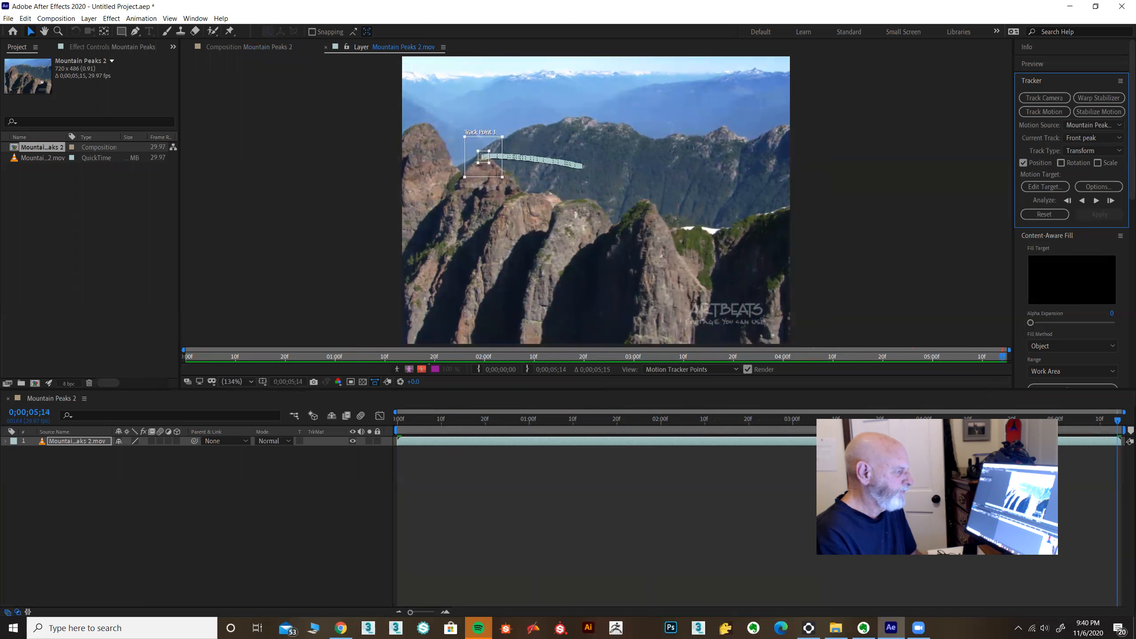
Step: Return to the first frame, deselect the current track, and start a second motion track named "back peak"
left_click_drag(1120, 421, 397, 421)
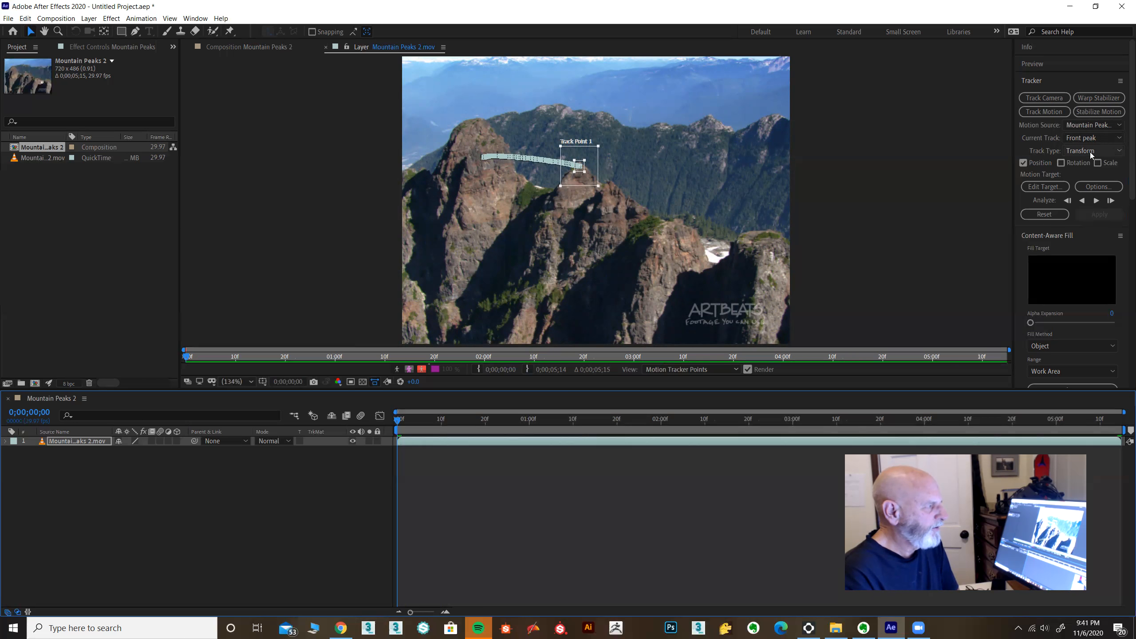
left_click(1092, 138)
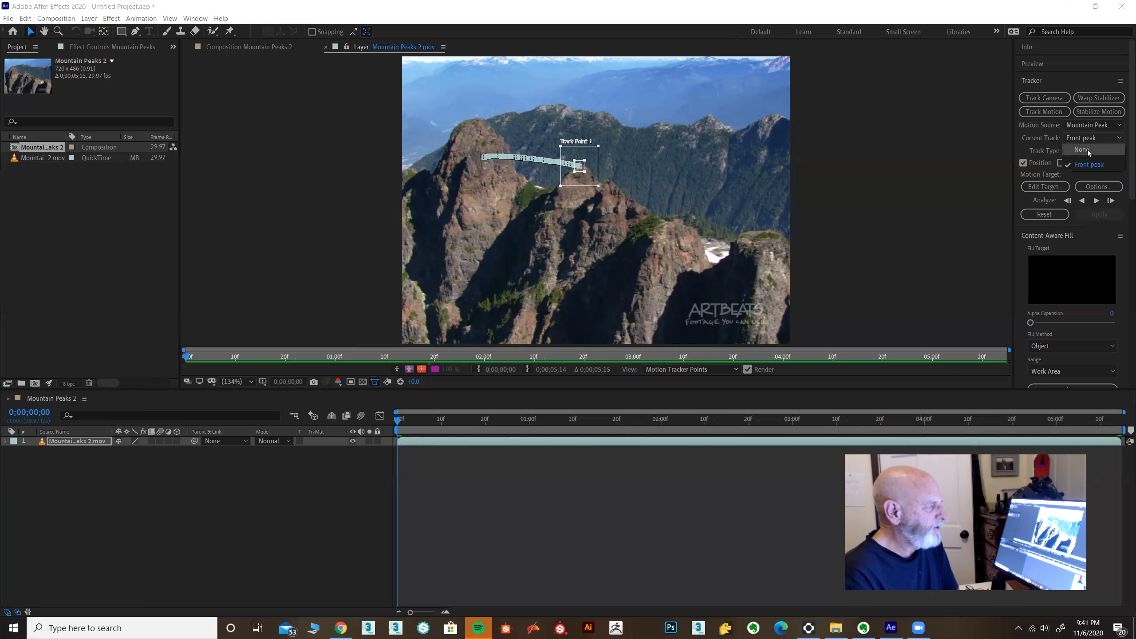
left_click(1087, 149)
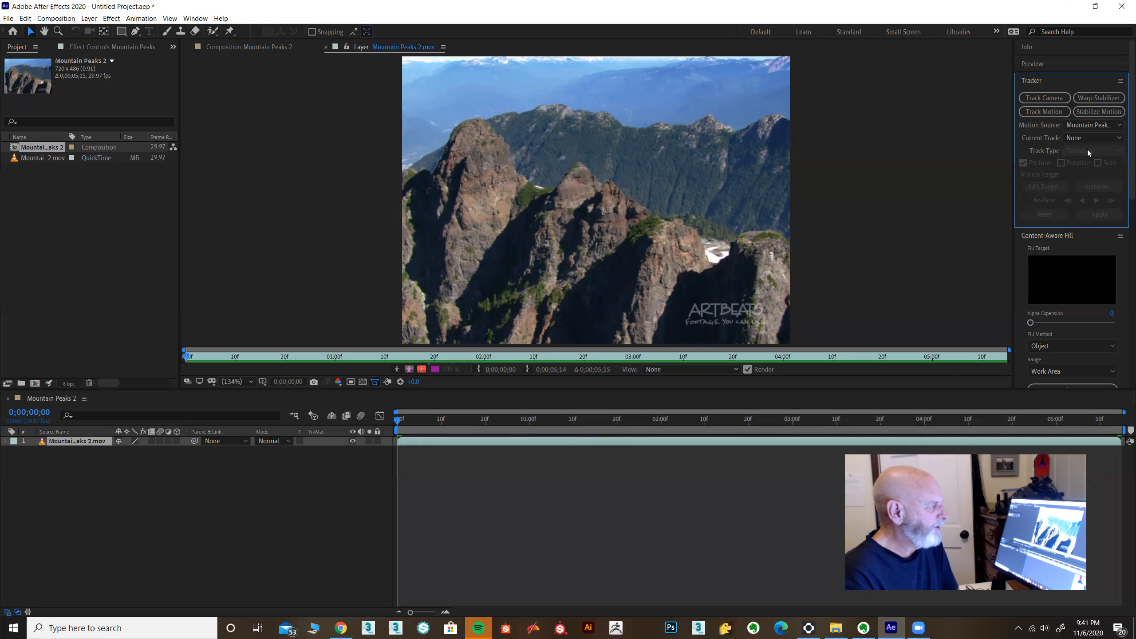
left_click(1041, 113)
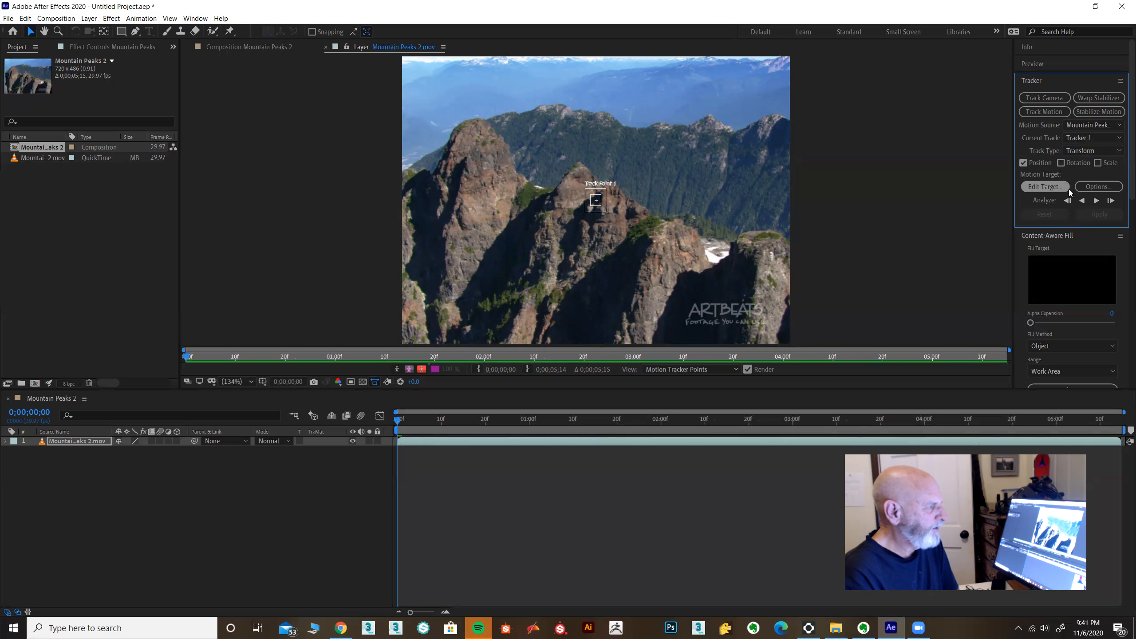
left_click(1095, 187)
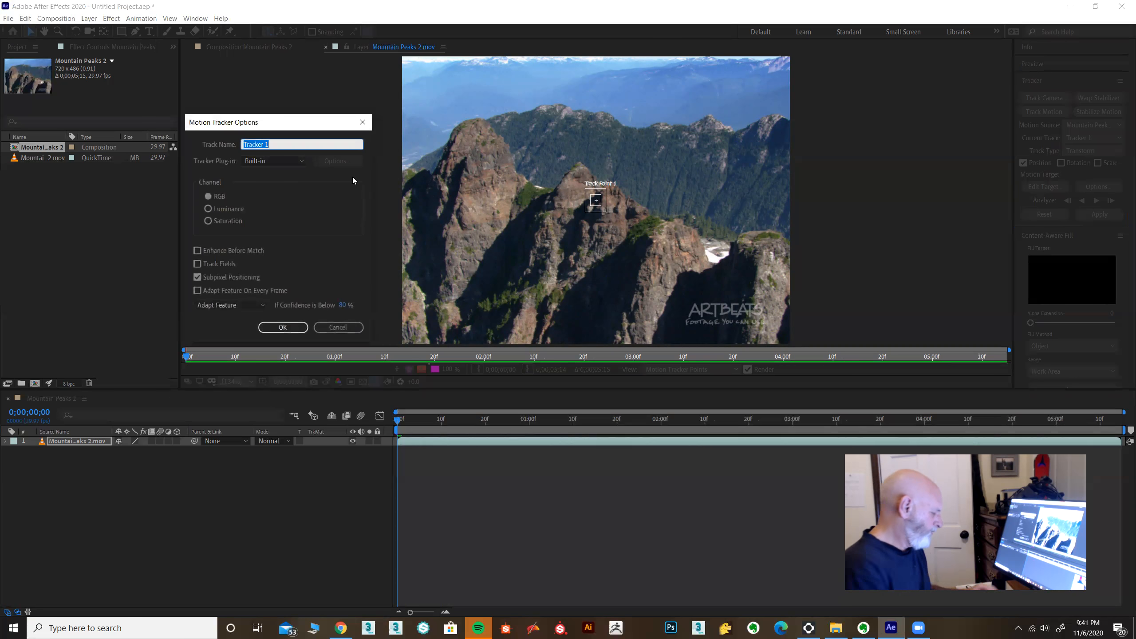
type("back peak")
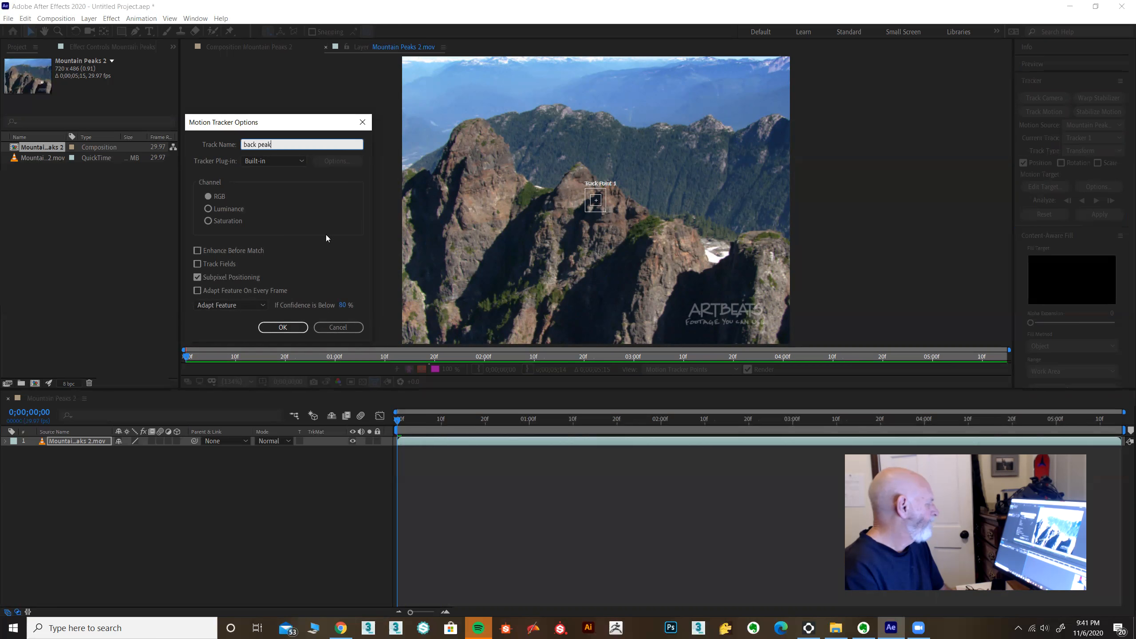
left_click(282, 327)
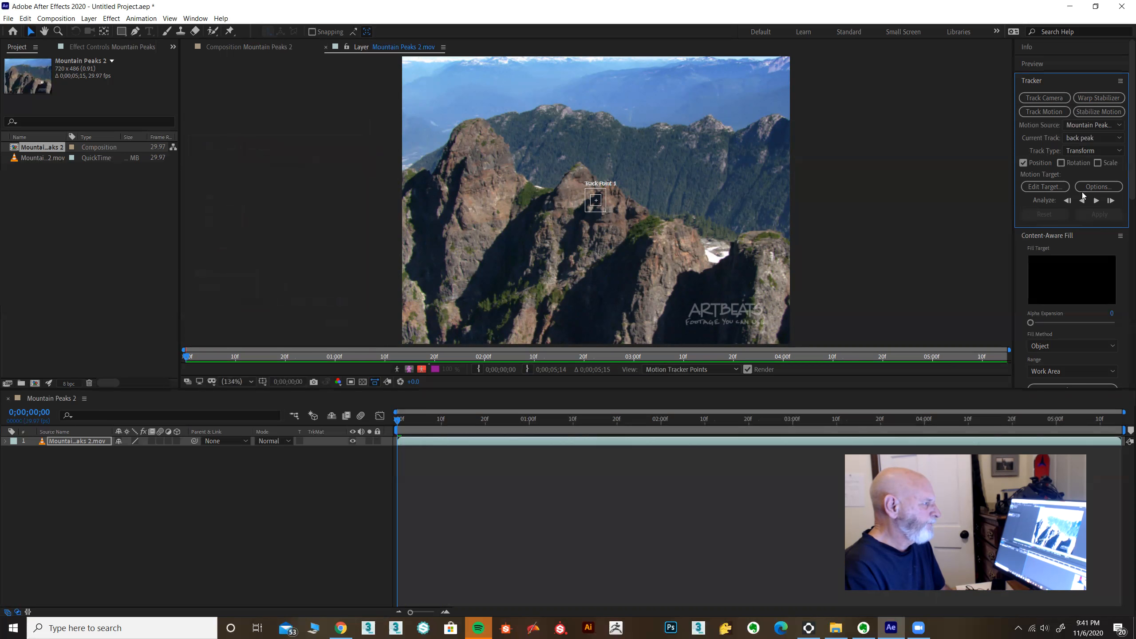
Step: Place the track point on the distant ridge's small peak with a wider search region, analyze forward, and return to the first frame
left_click_drag(610, 217, 716, 124)
left_click_drag(715, 129, 725, 133)
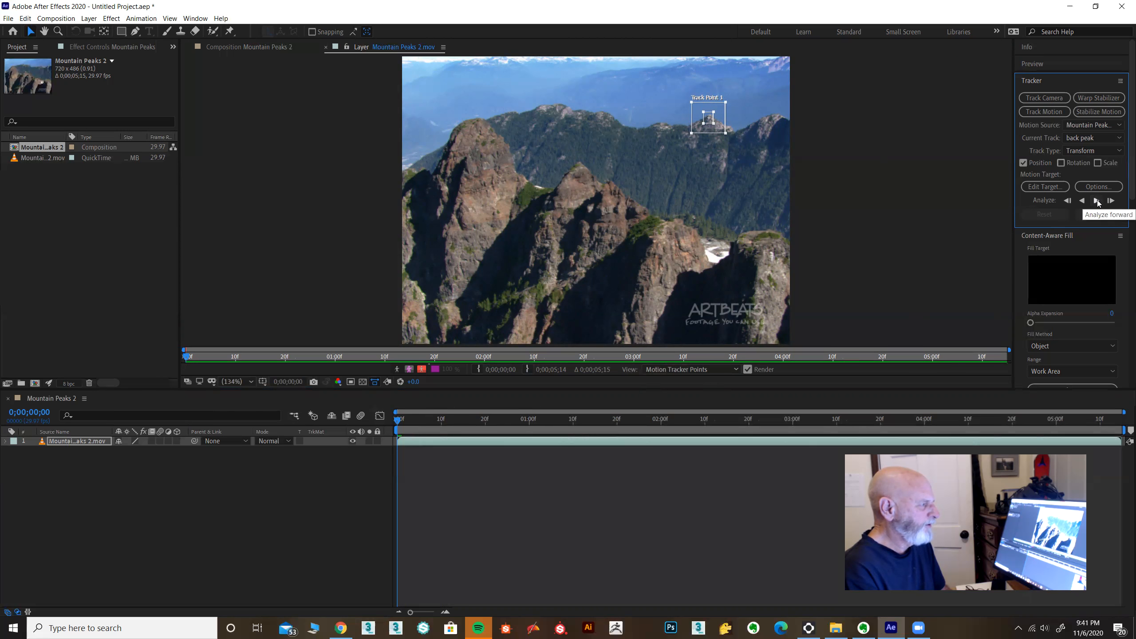
left_click(1097, 200)
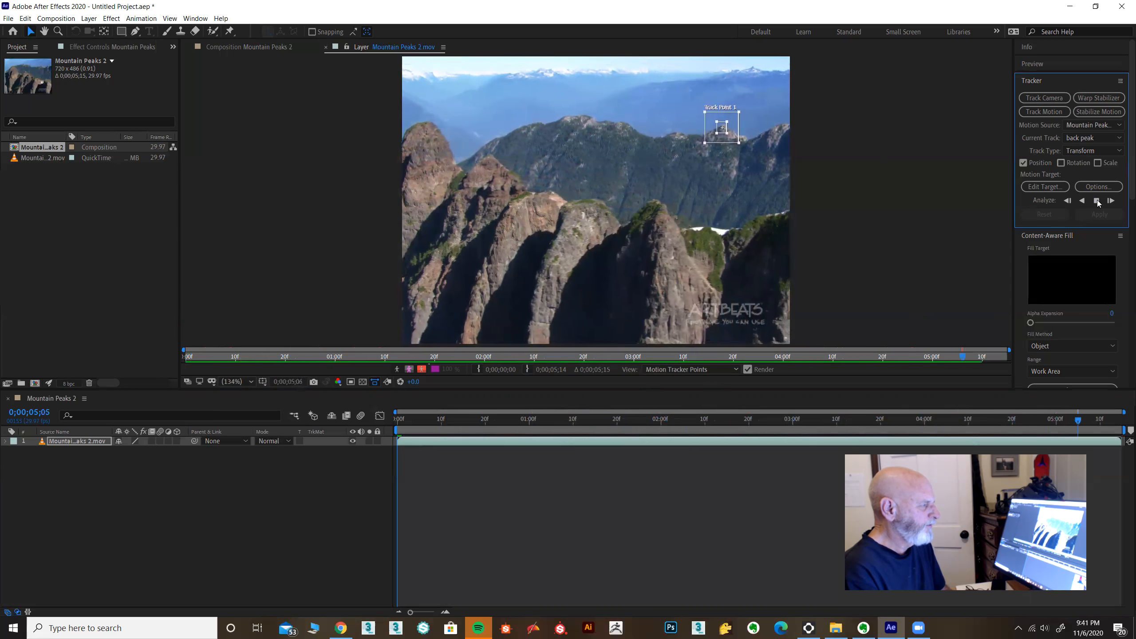
left_click_drag(1117, 422, 365, 456)
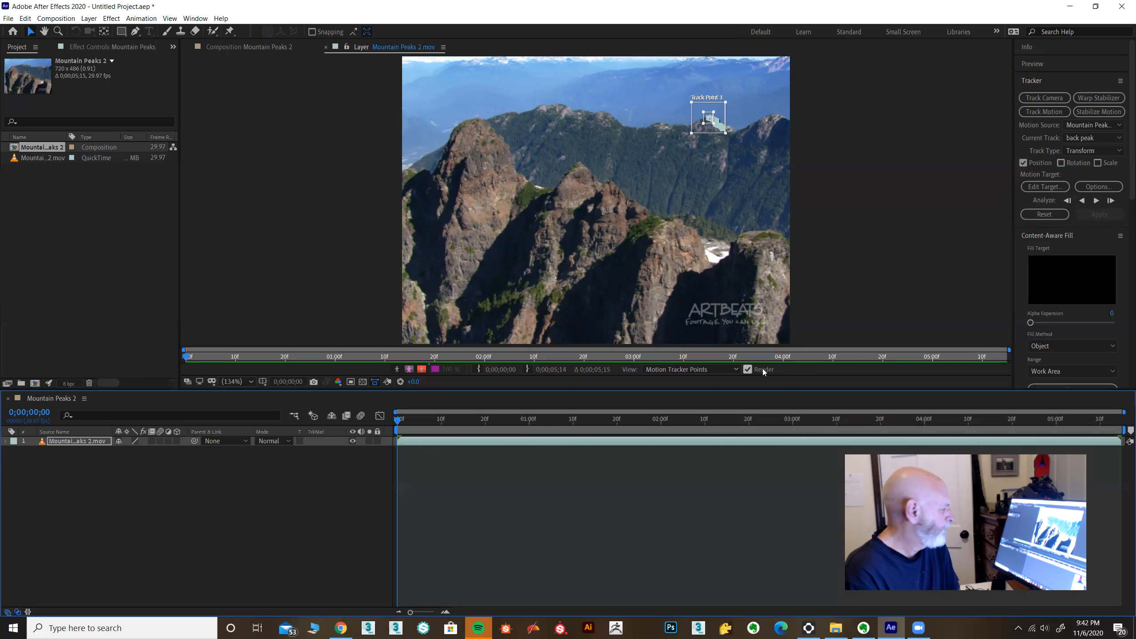
left_click(1095, 138)
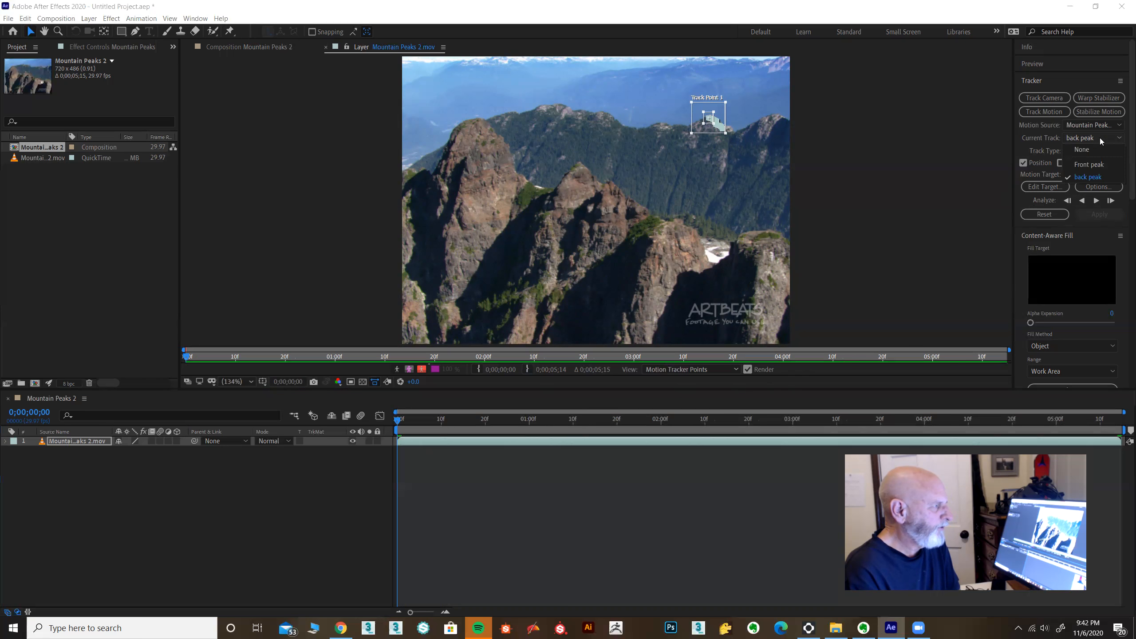
left_click(1092, 164)
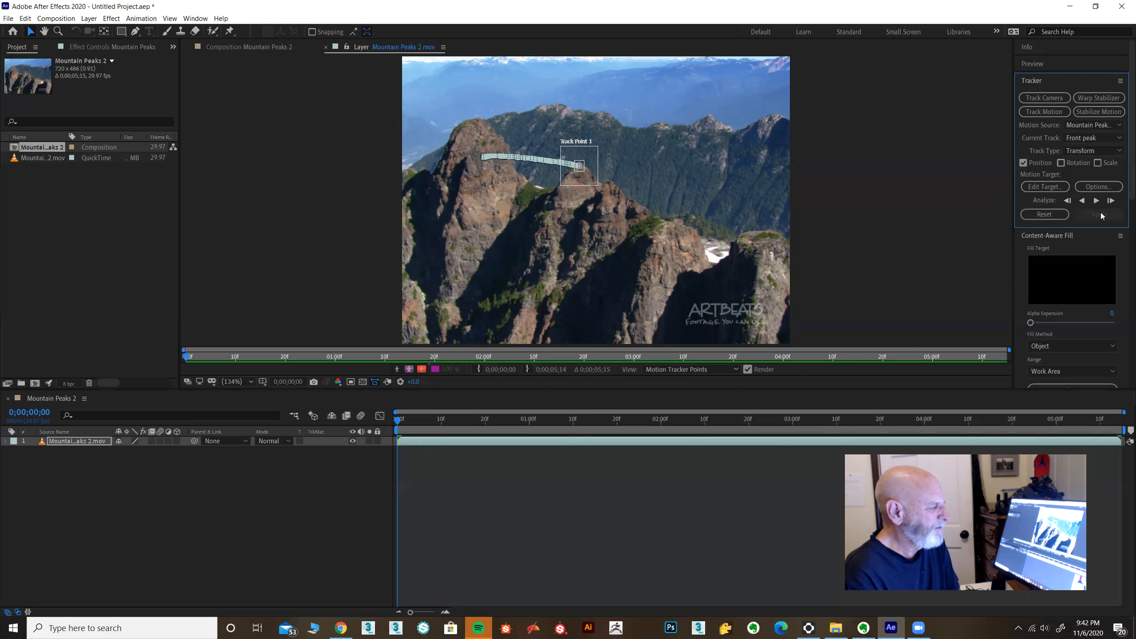
left_click(1038, 188)
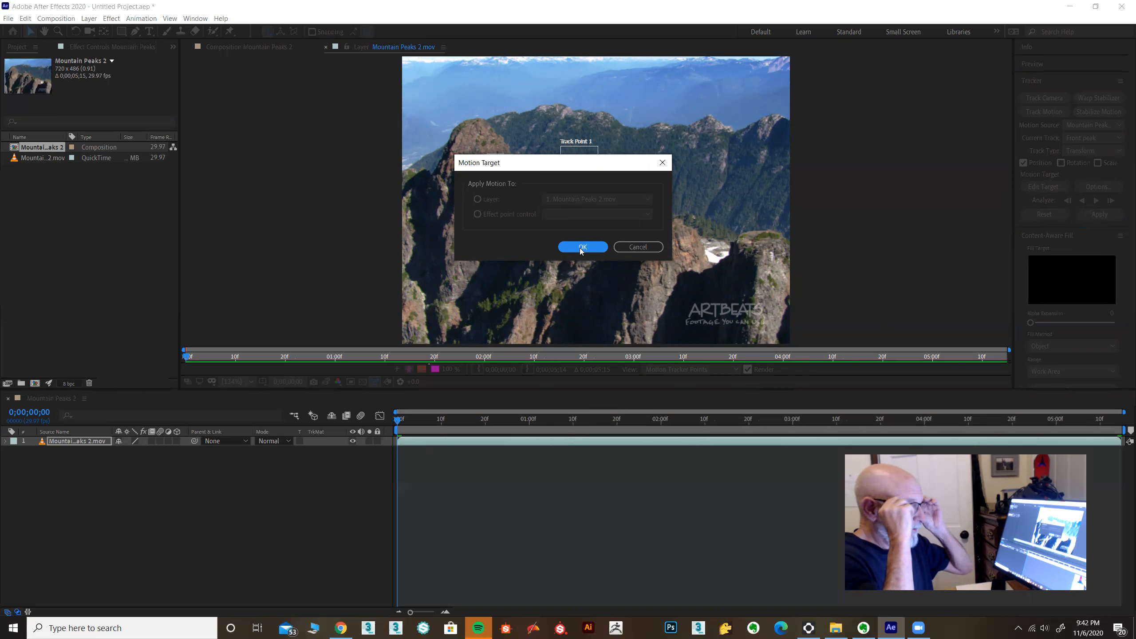
left_click(627, 246)
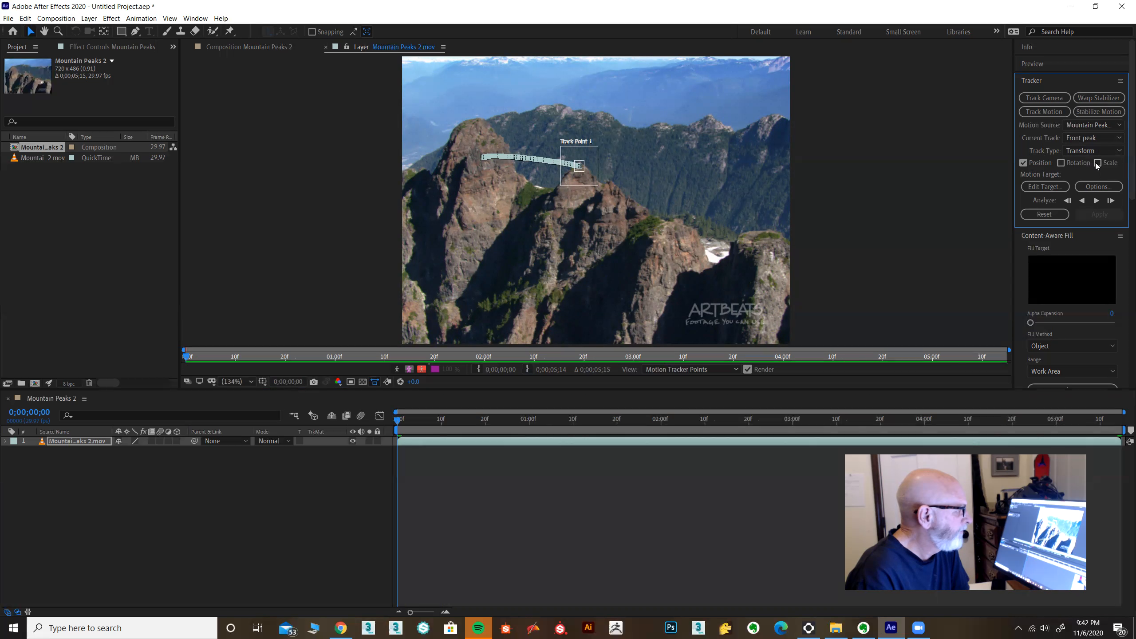
mouse_move(398, 423)
left_mouse_down()
mouse_move(685, 420)
mouse_move(398, 421)
left_mouse_up()
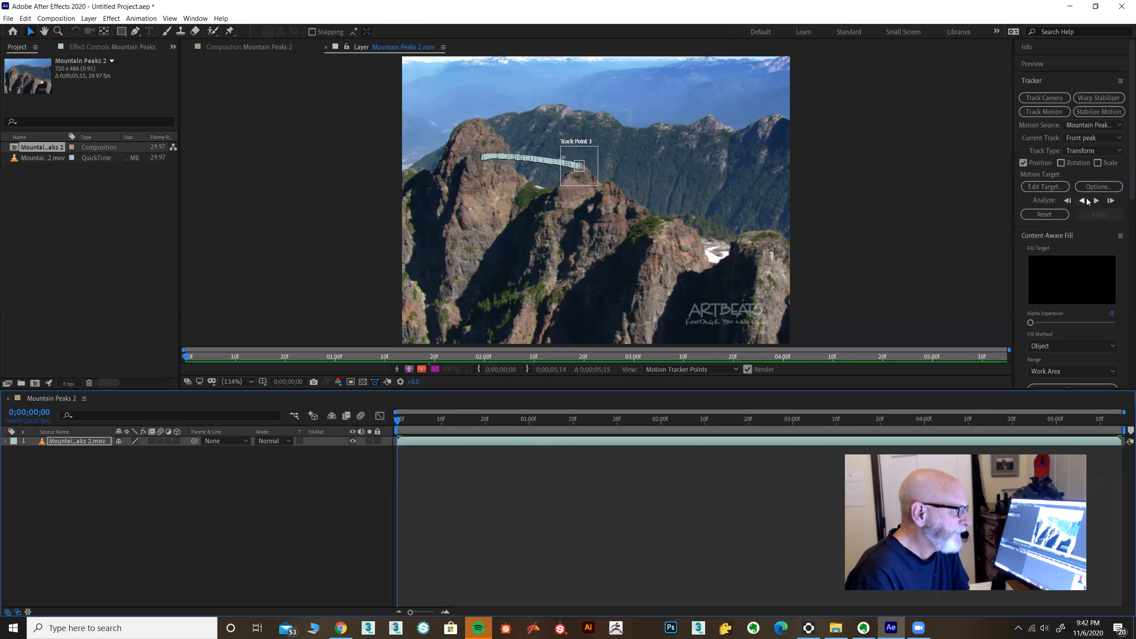
left_click(1039, 188)
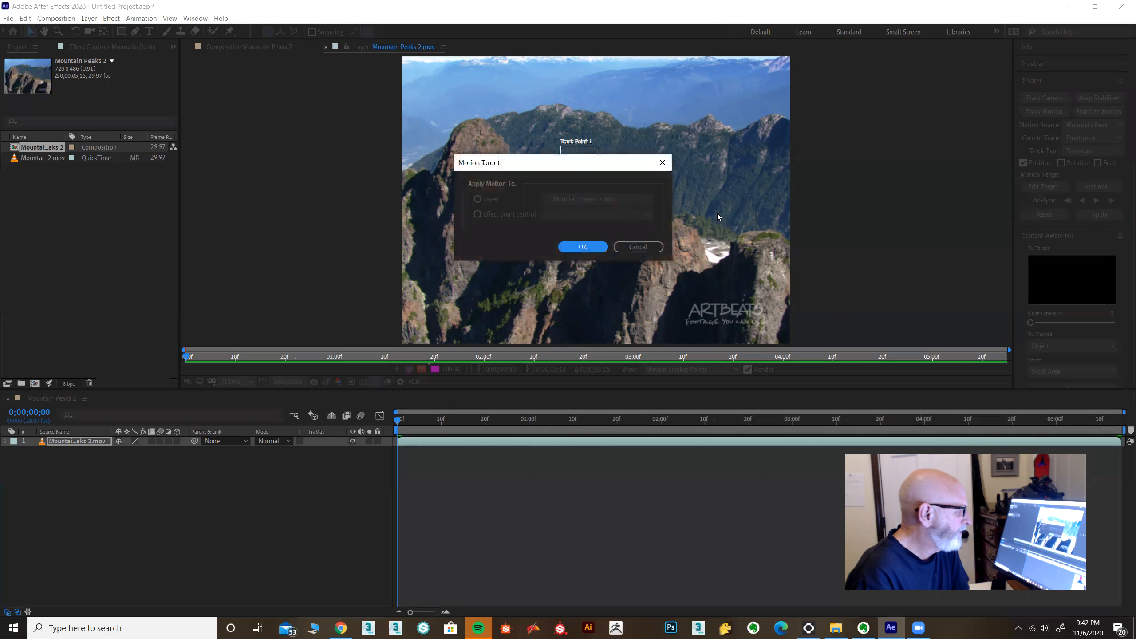
left_click(644, 249)
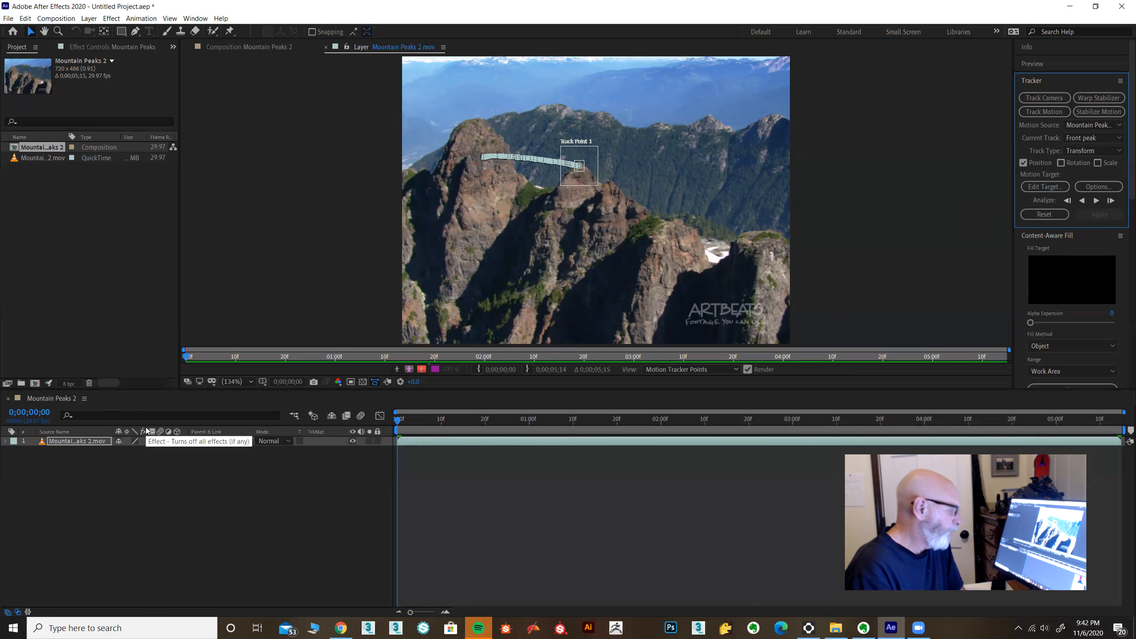
Step: Apply Advanced Lightning to the mountain footage, composite it on the original, and set the lightning type to Two-Way Strike
left_click(111, 18)
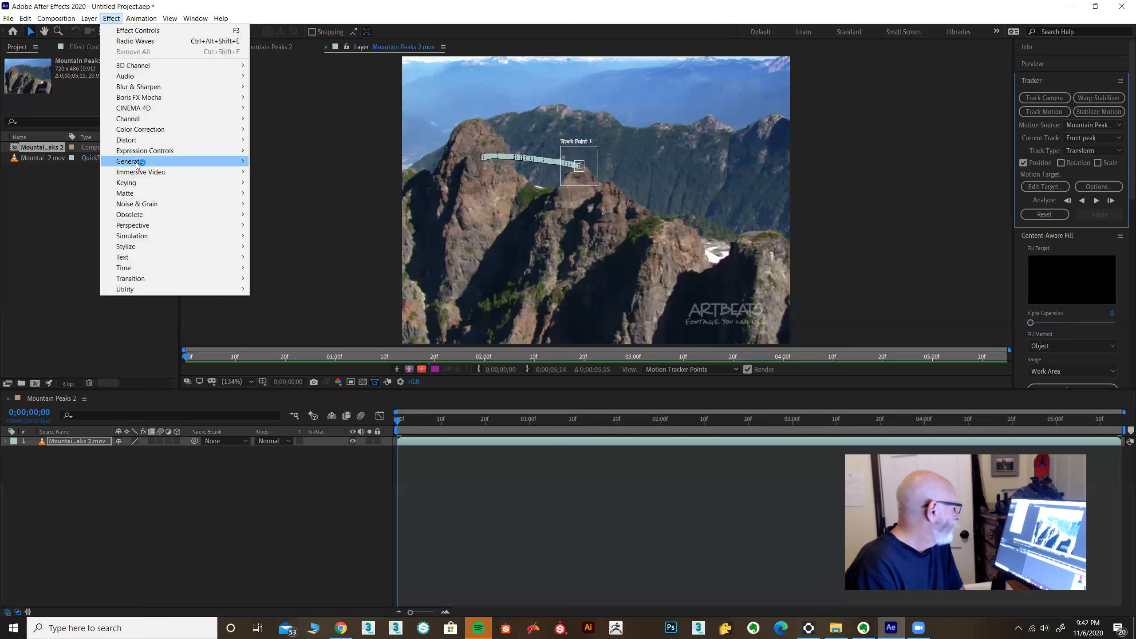
mouse_move(141, 162)
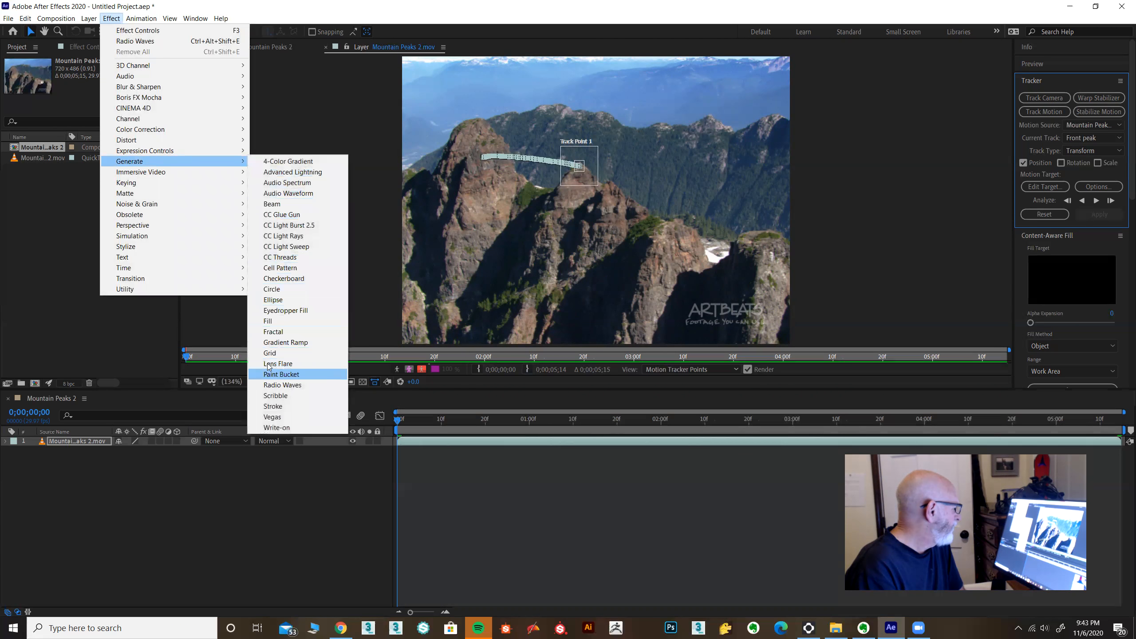
left_click(287, 172)
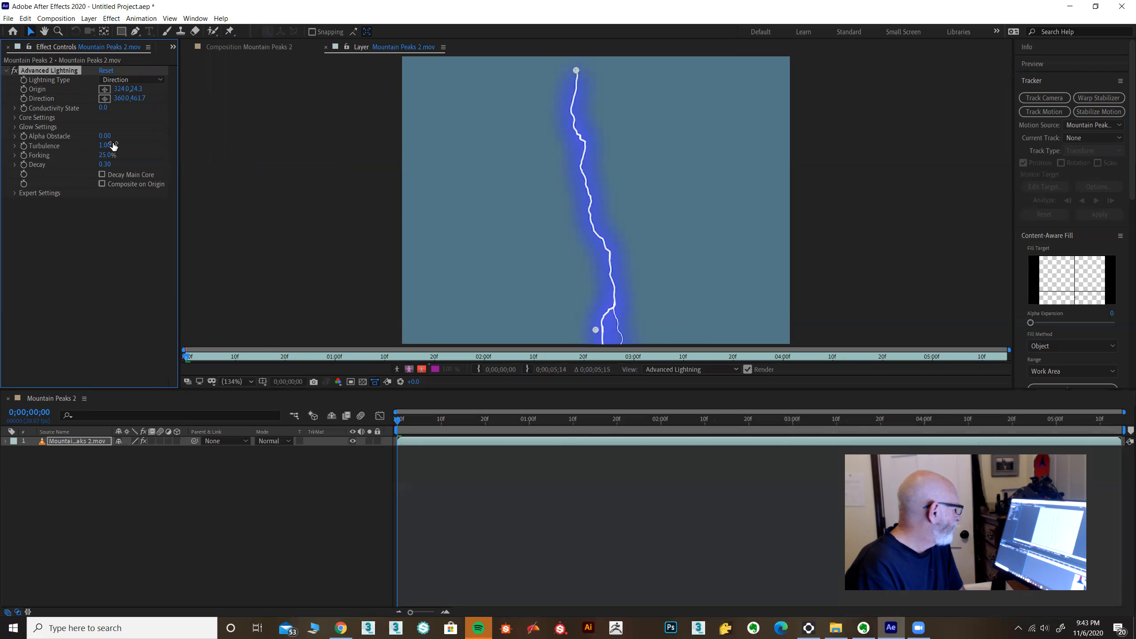
left_click(102, 184)
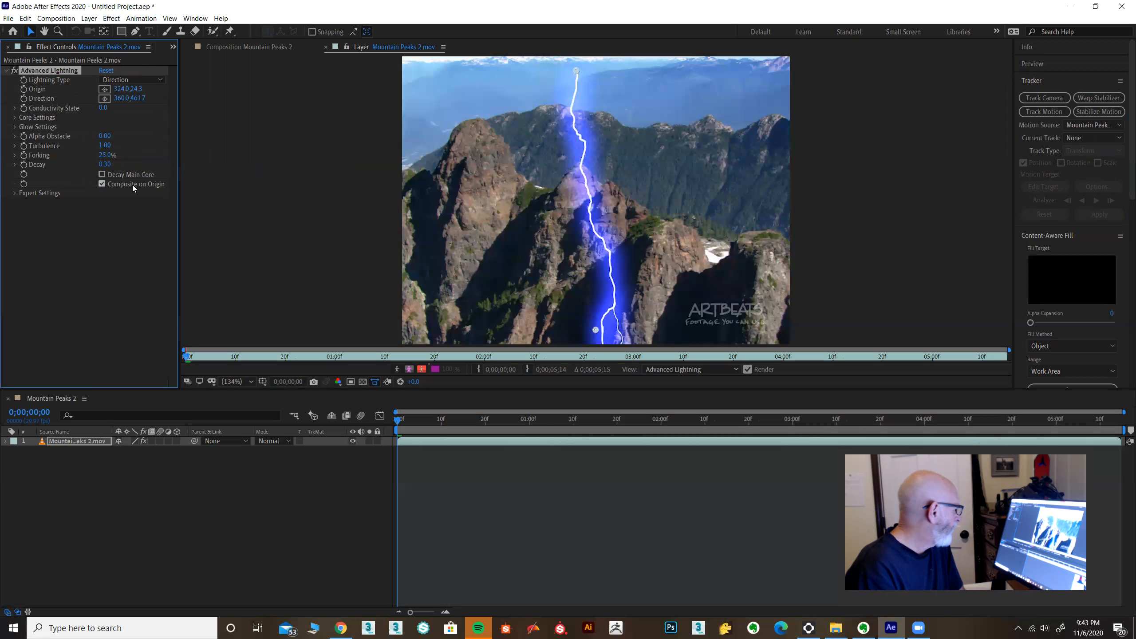
left_click(132, 81)
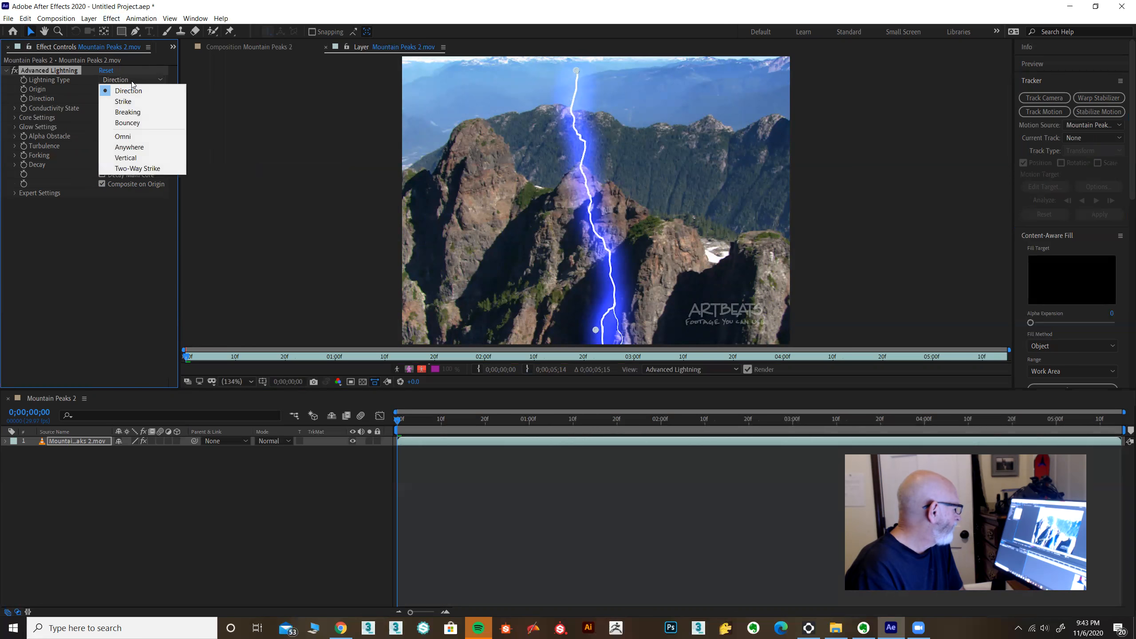
left_click(130, 167)
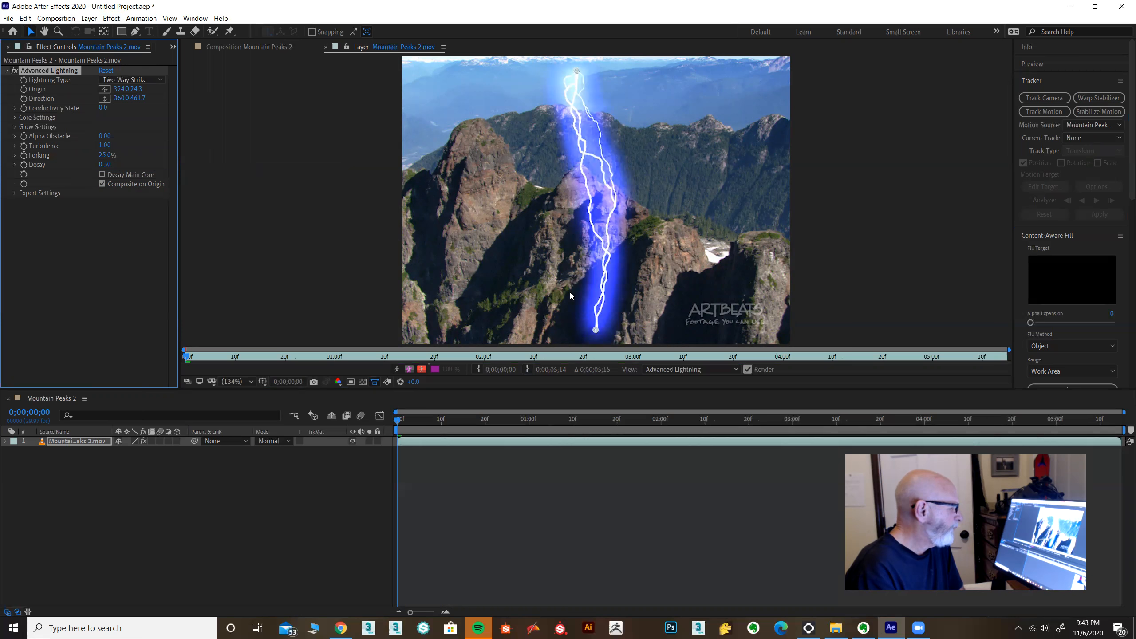
Step: Target the Front peak track to Advanced Lightning's Origin point and apply the tracking data
left_click(1087, 138)
left_click(1082, 167)
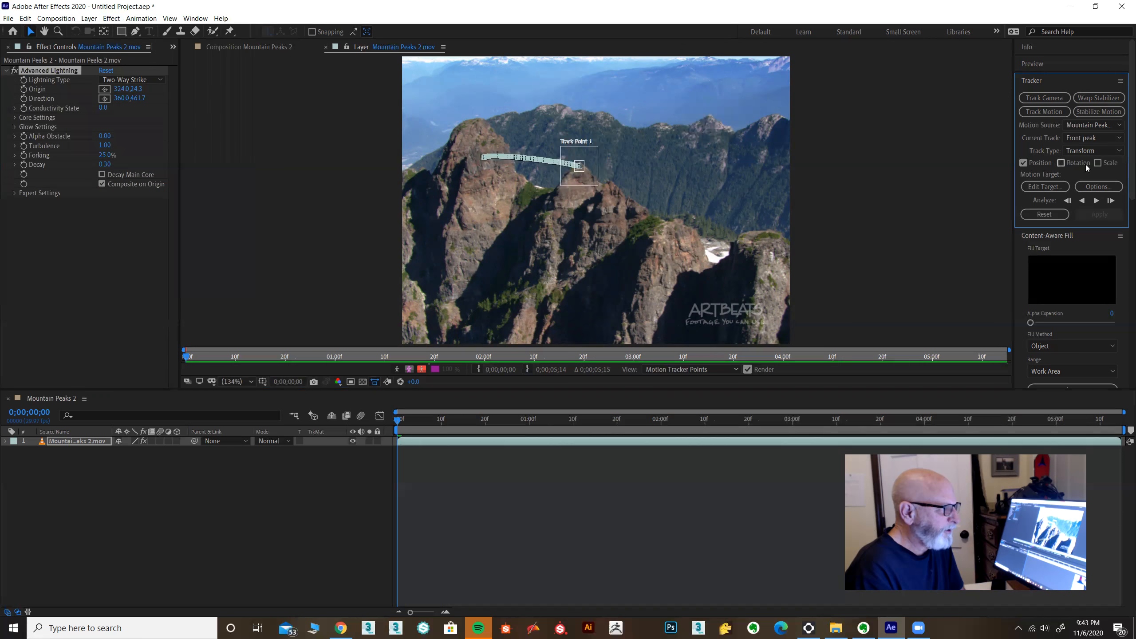
left_click(1044, 187)
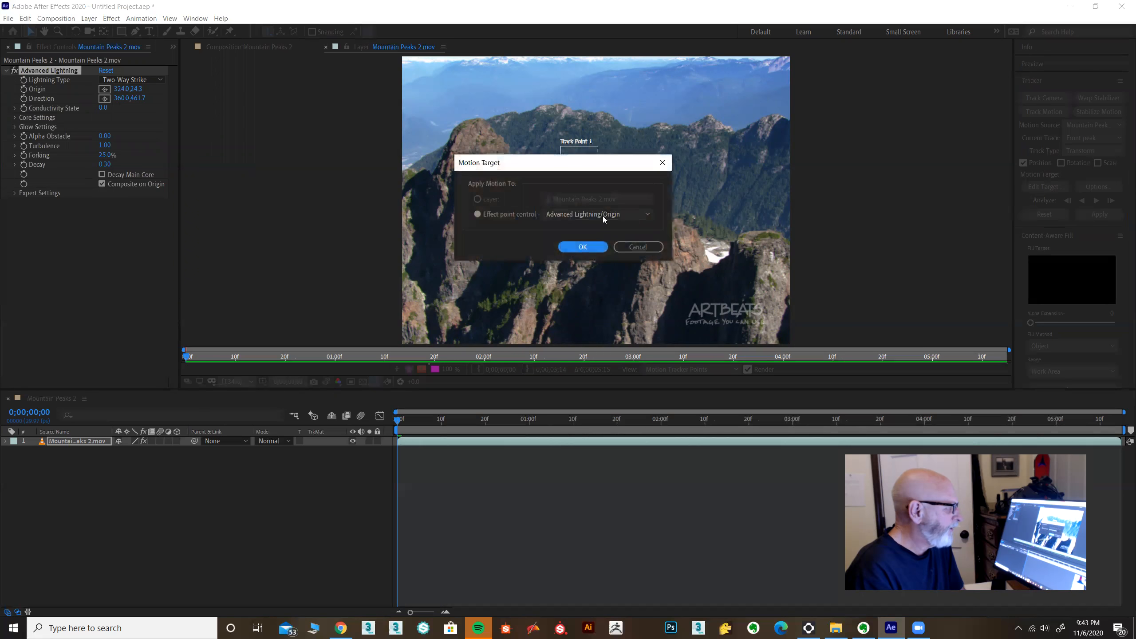
left_click(582, 248)
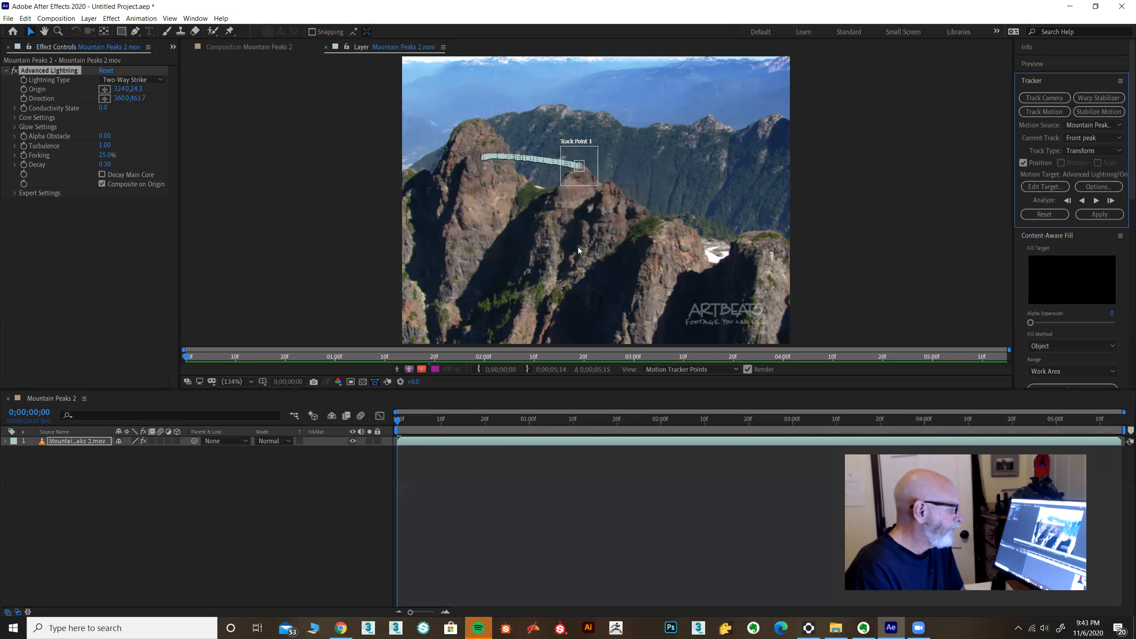
left_click(1100, 215)
left_click(567, 325)
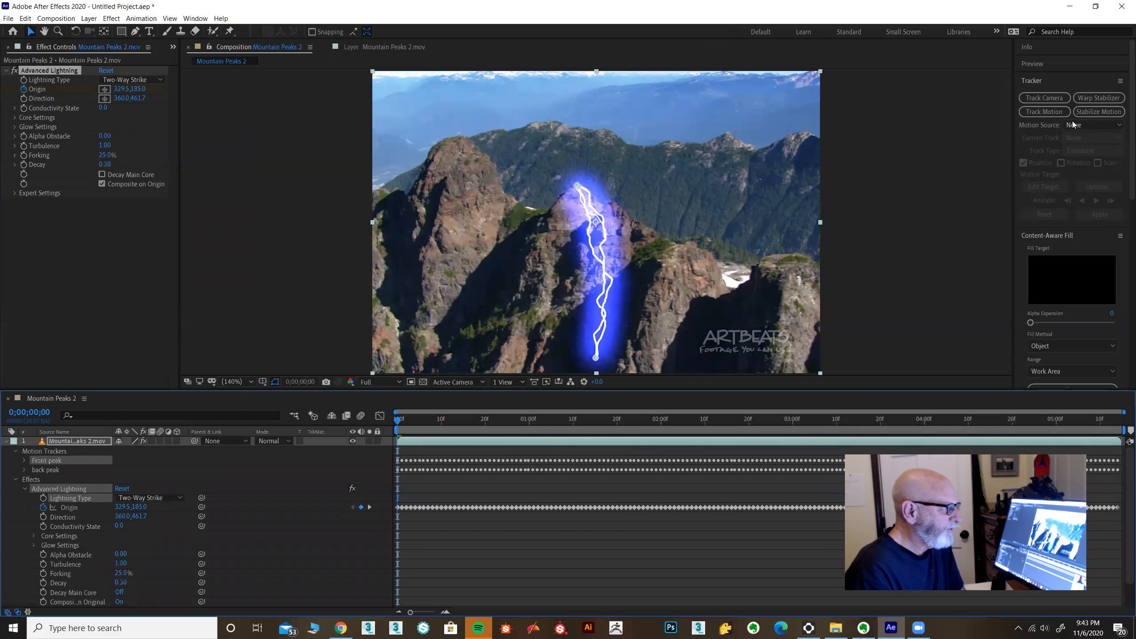
Step: Set the tracker's motion source to Mountain Peaks 2.mov and make back peak the current track
left_click(1086, 123)
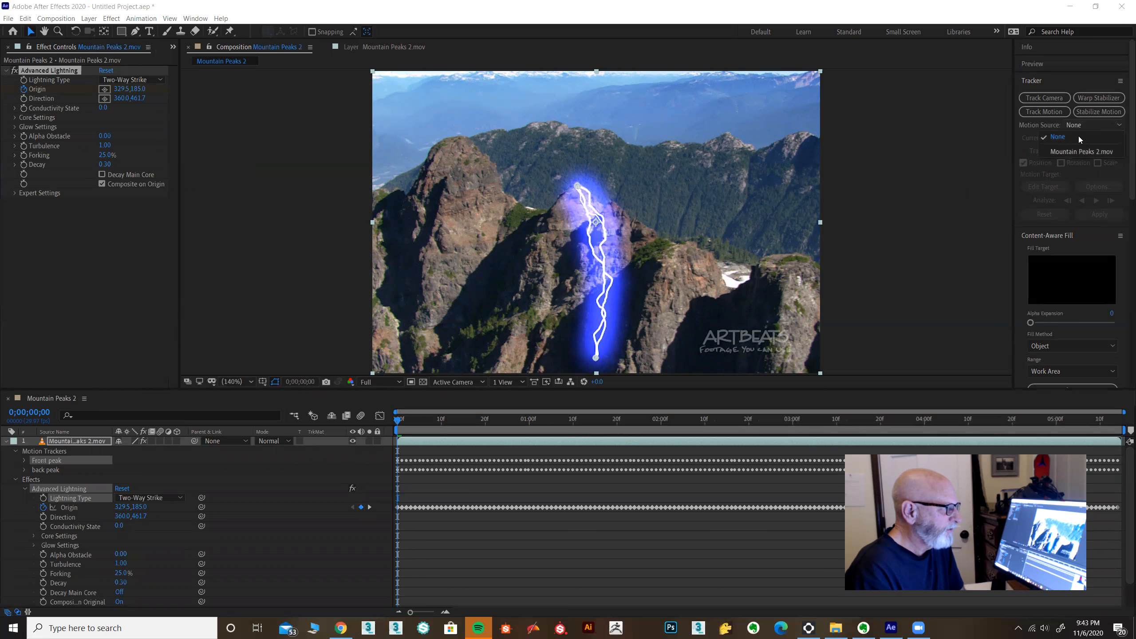
left_click(1020, 143)
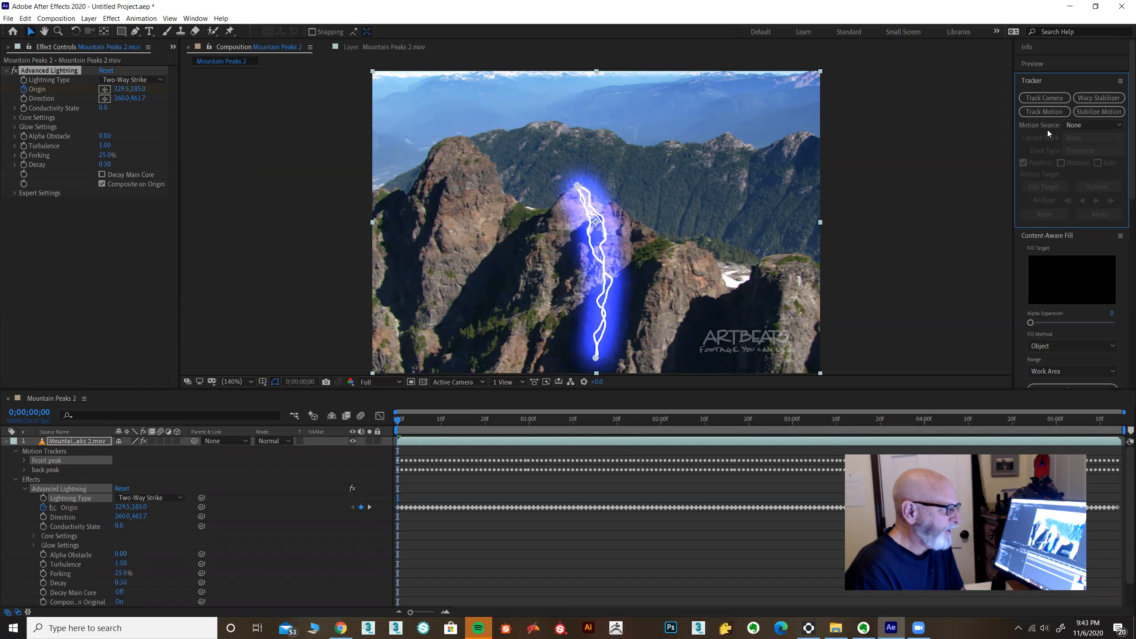
left_click(1090, 124)
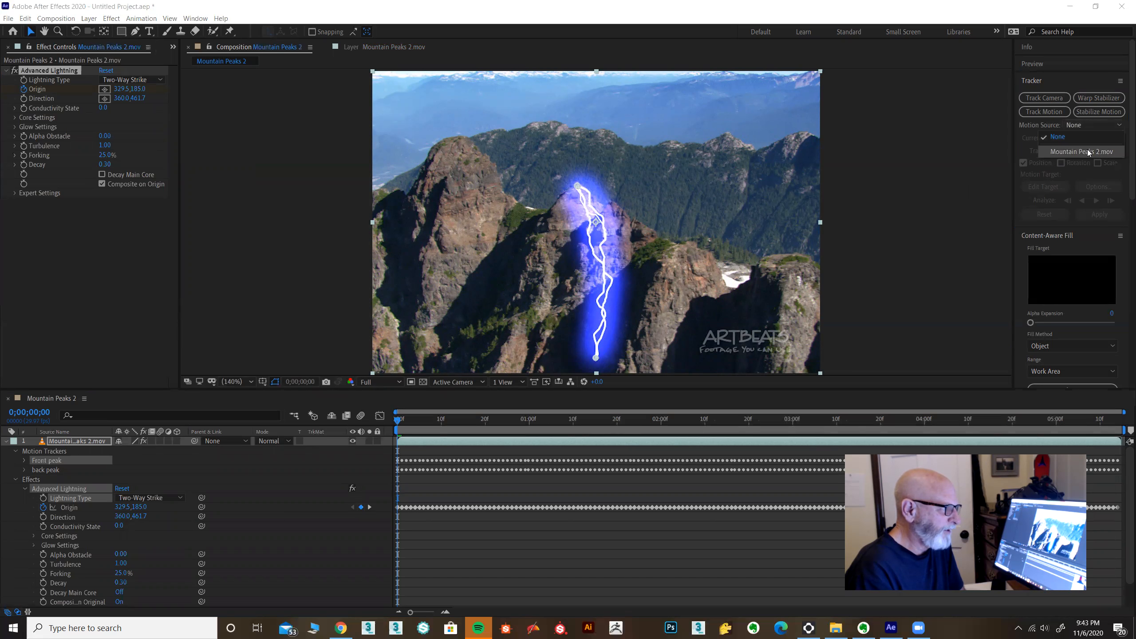
left_click(1088, 151)
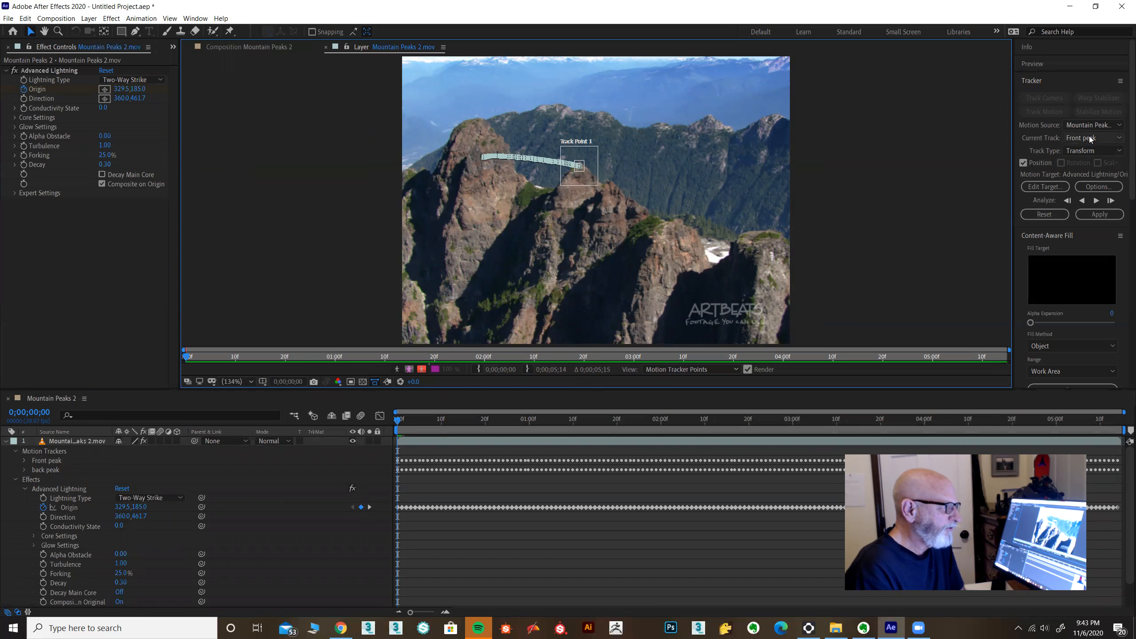
left_click(1089, 139)
left_click(1087, 175)
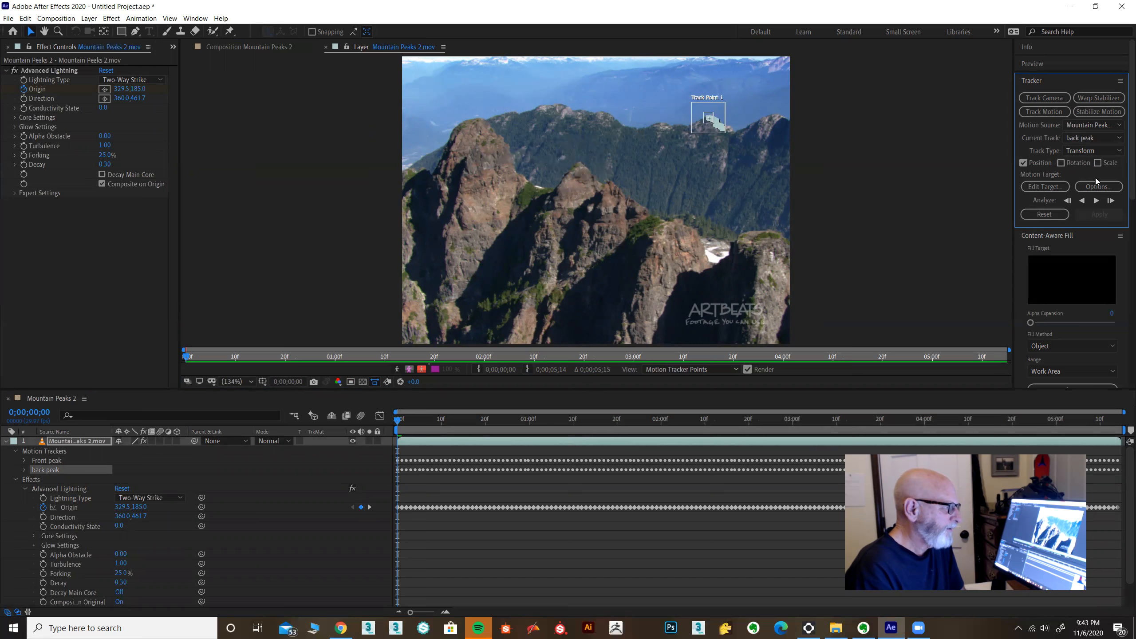
Step: Target the back peak track to Advanced Lightning's Direction point and apply the motion in X and Y
left_click(1045, 187)
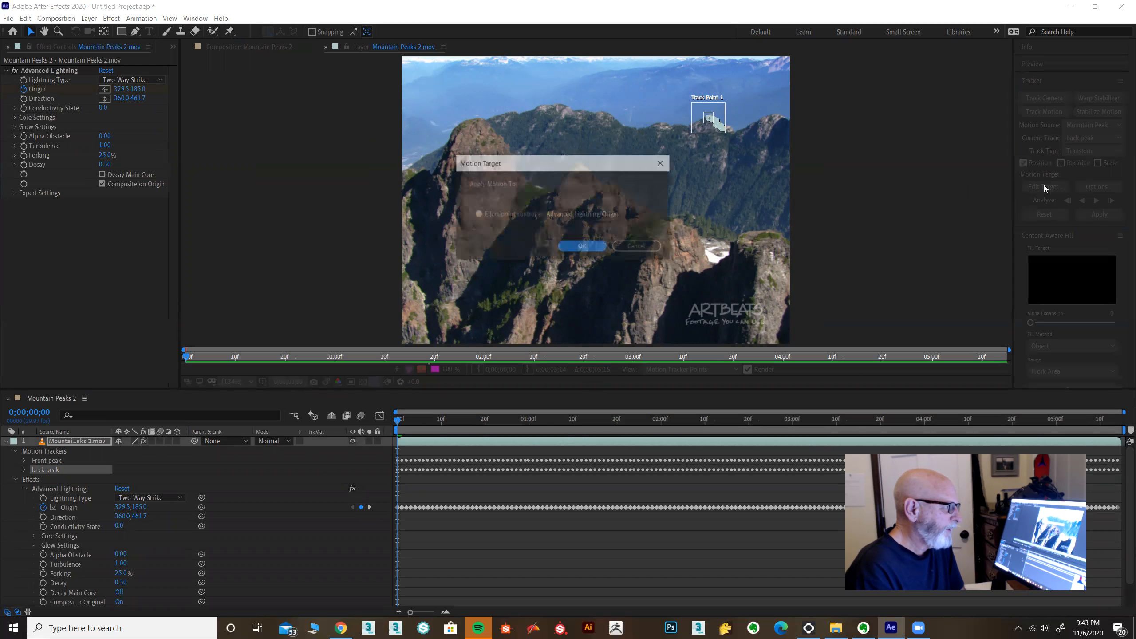
left_click(600, 214)
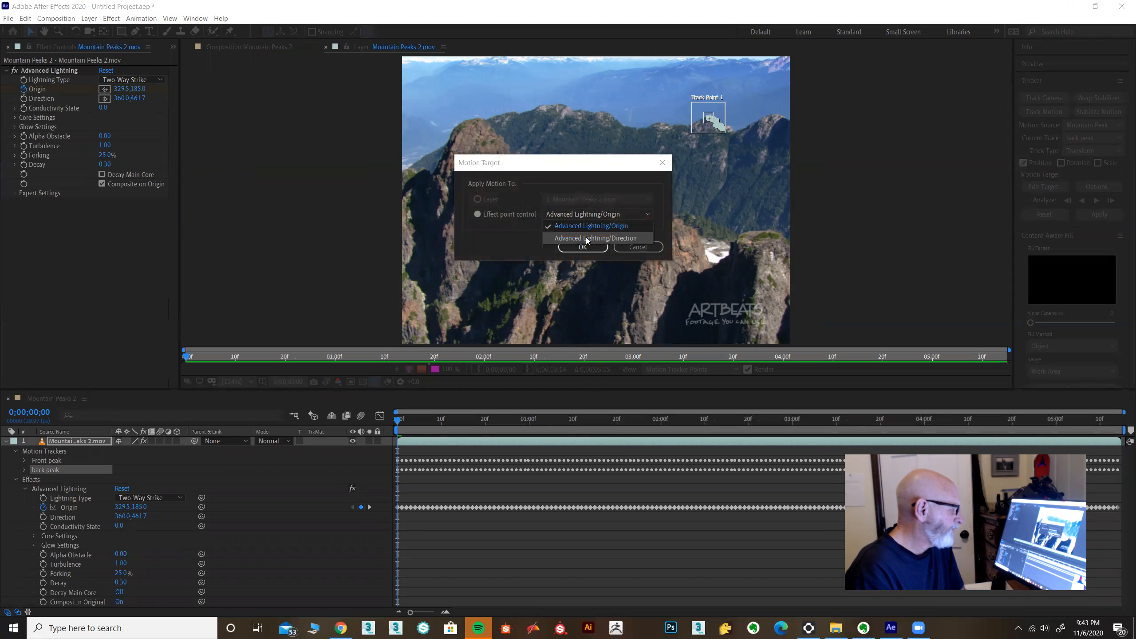
left_click(616, 239)
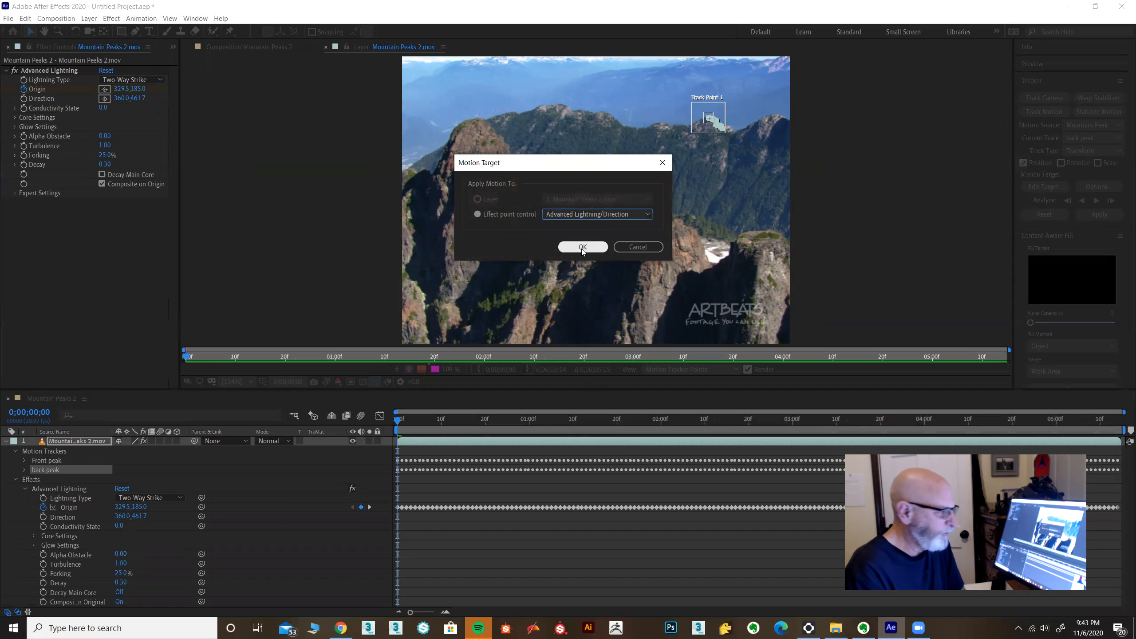
left_click(581, 246)
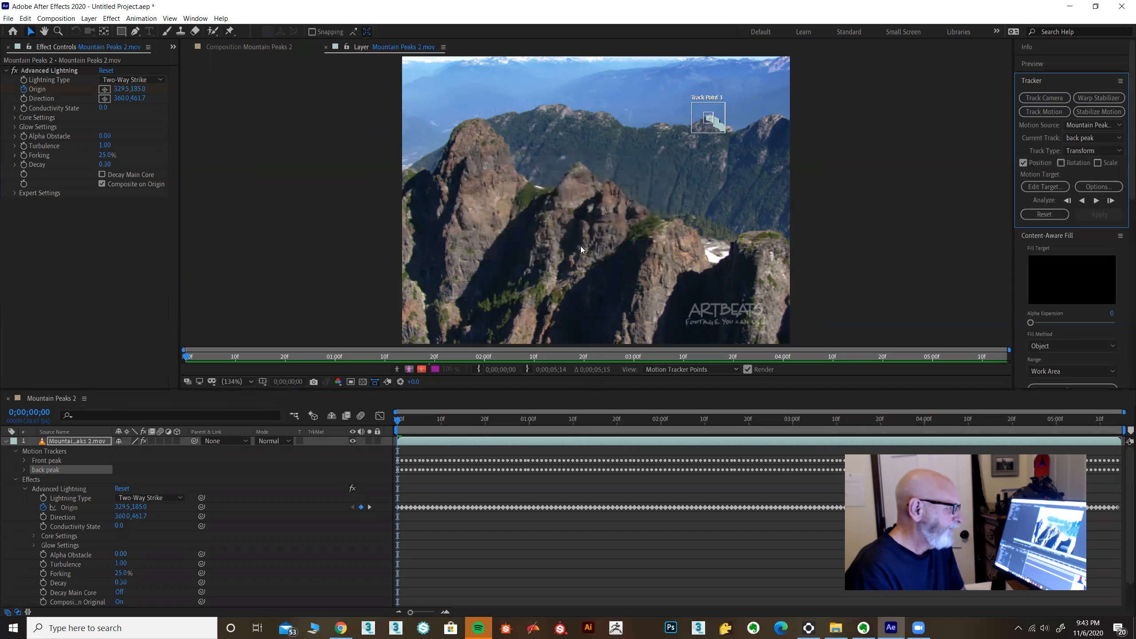
left_click(1090, 215)
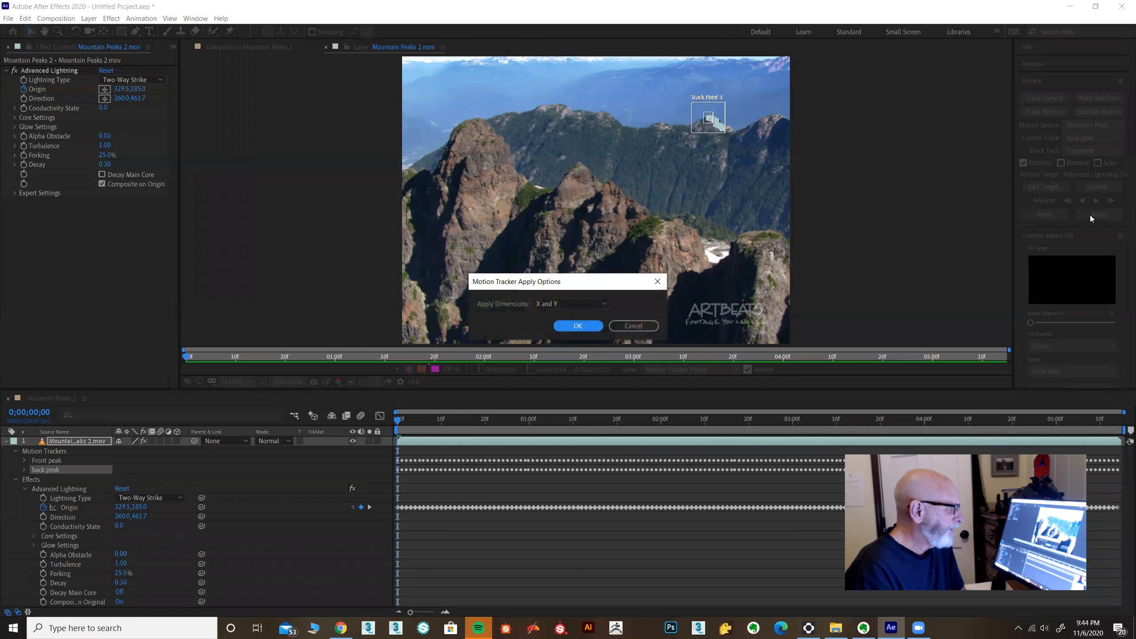
left_click(594, 328)
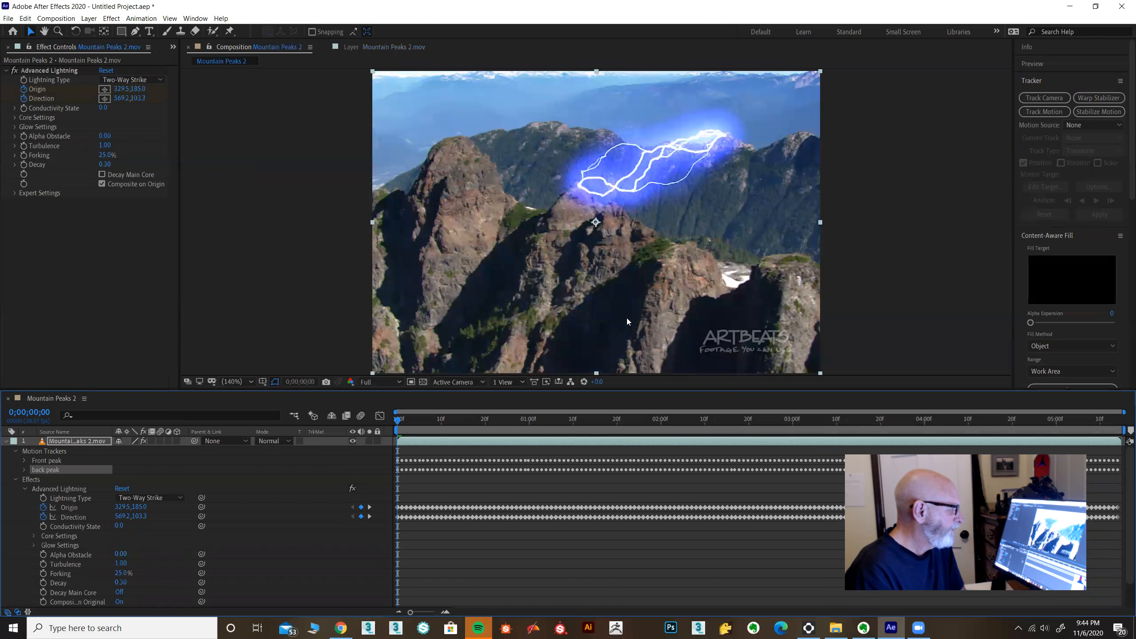
Step: Preview the tracked lightning between the peaks, raising its Forking to 93%
key("space")
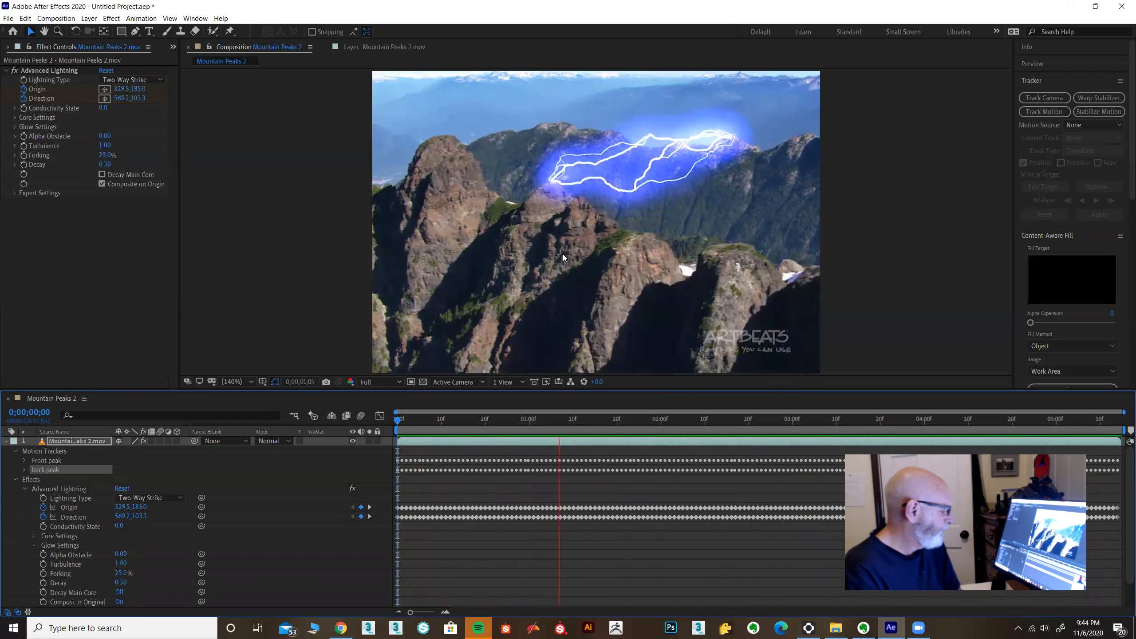
key("space")
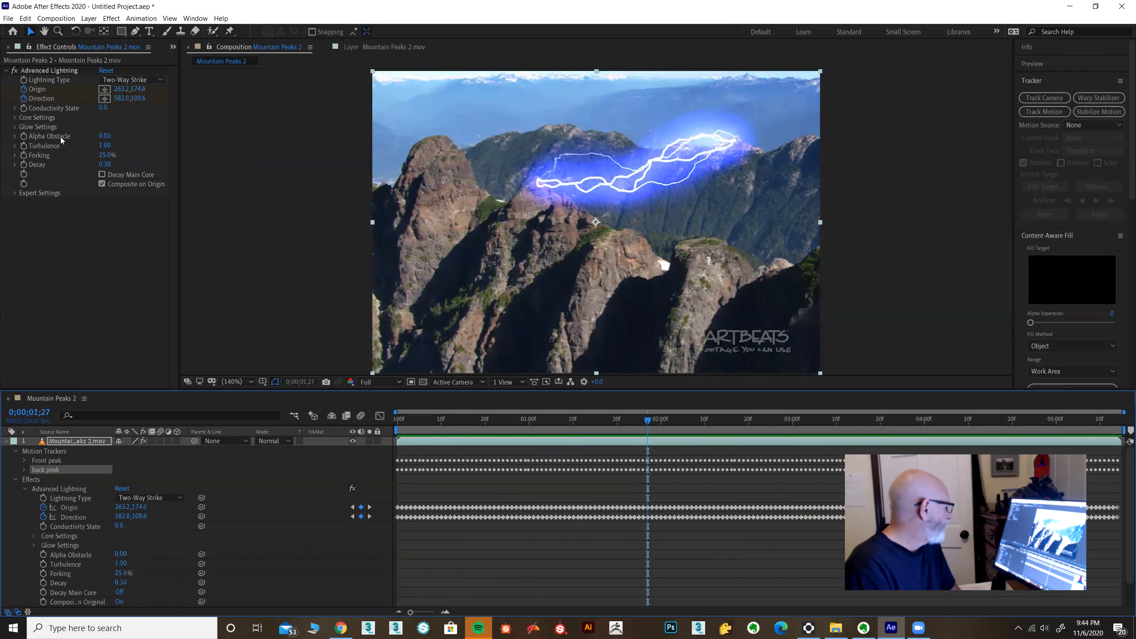
left_click_drag(108, 155, 138, 158)
key("space")
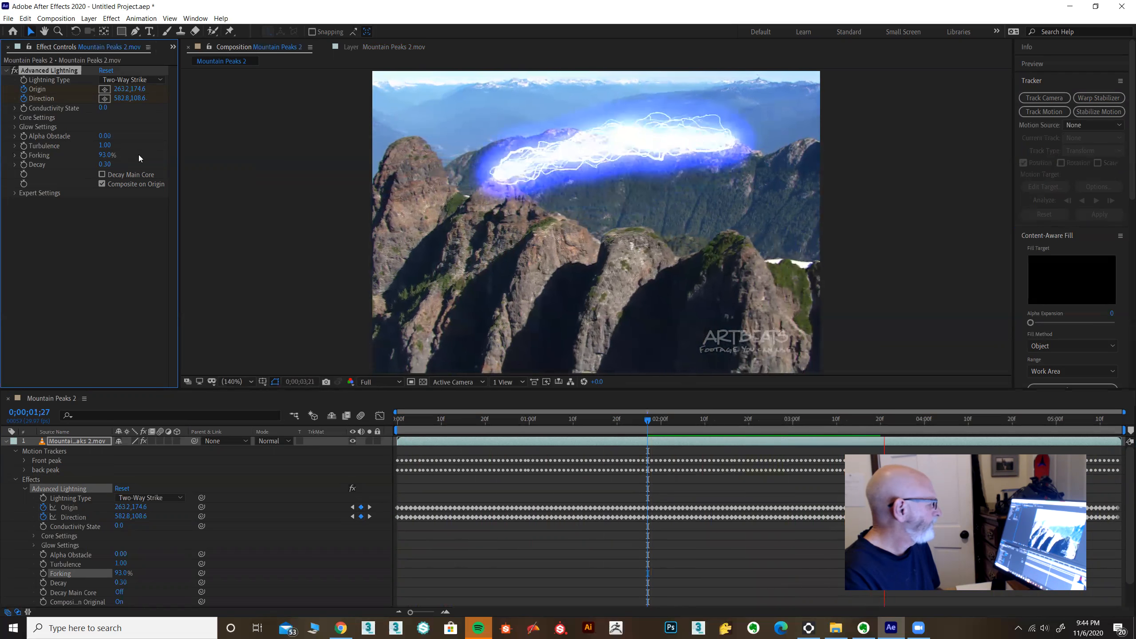
key("space")
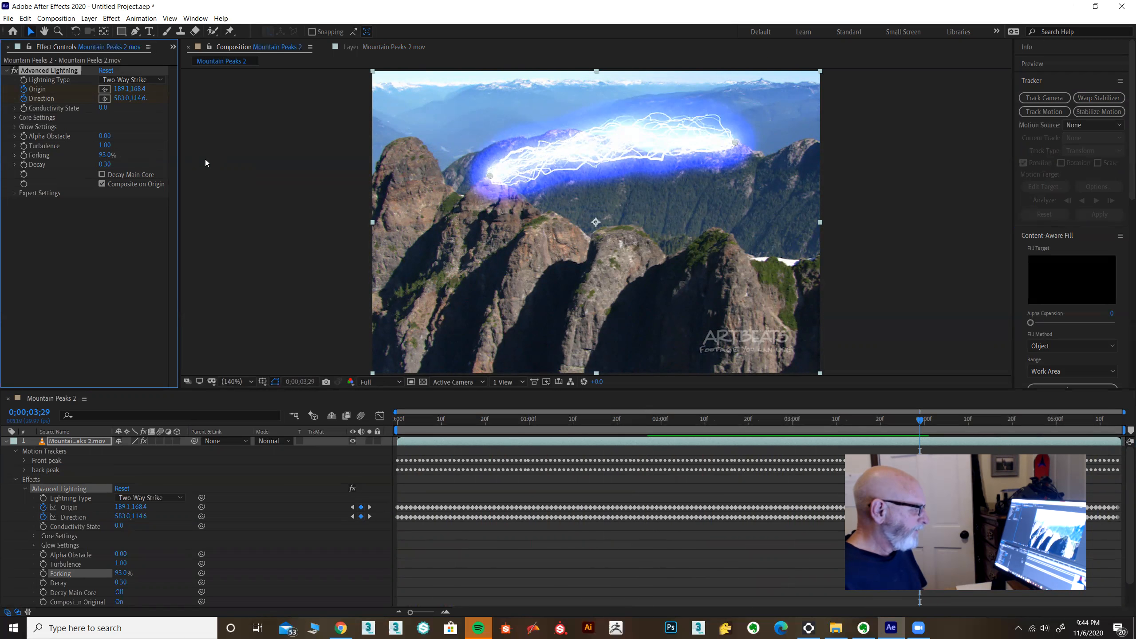
left_click(62, 18)
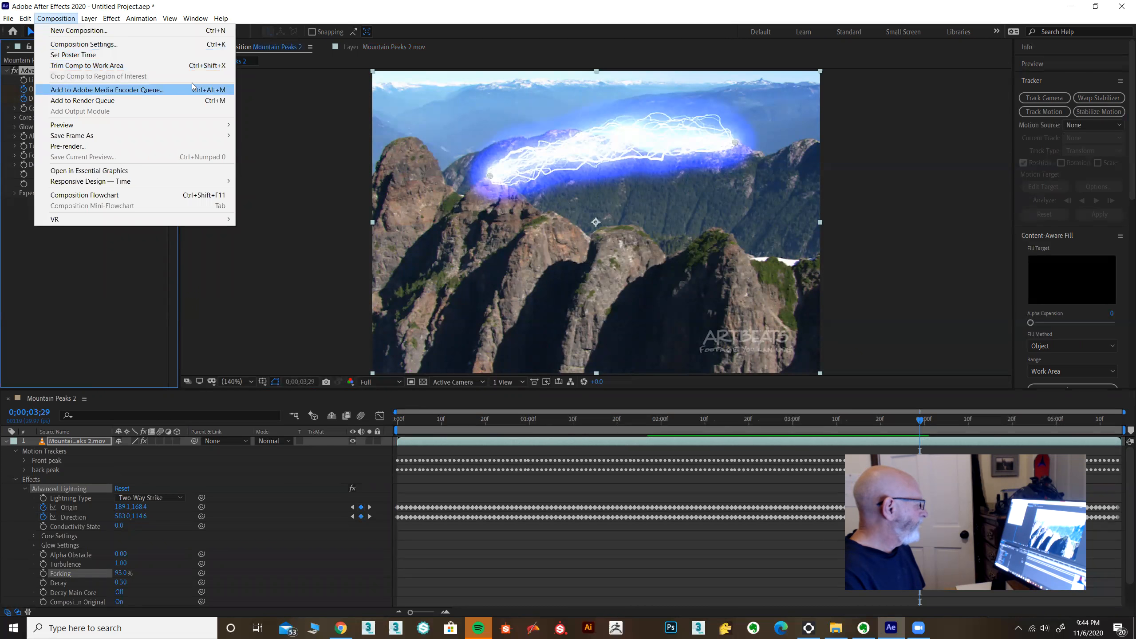
left_click(287, 6)
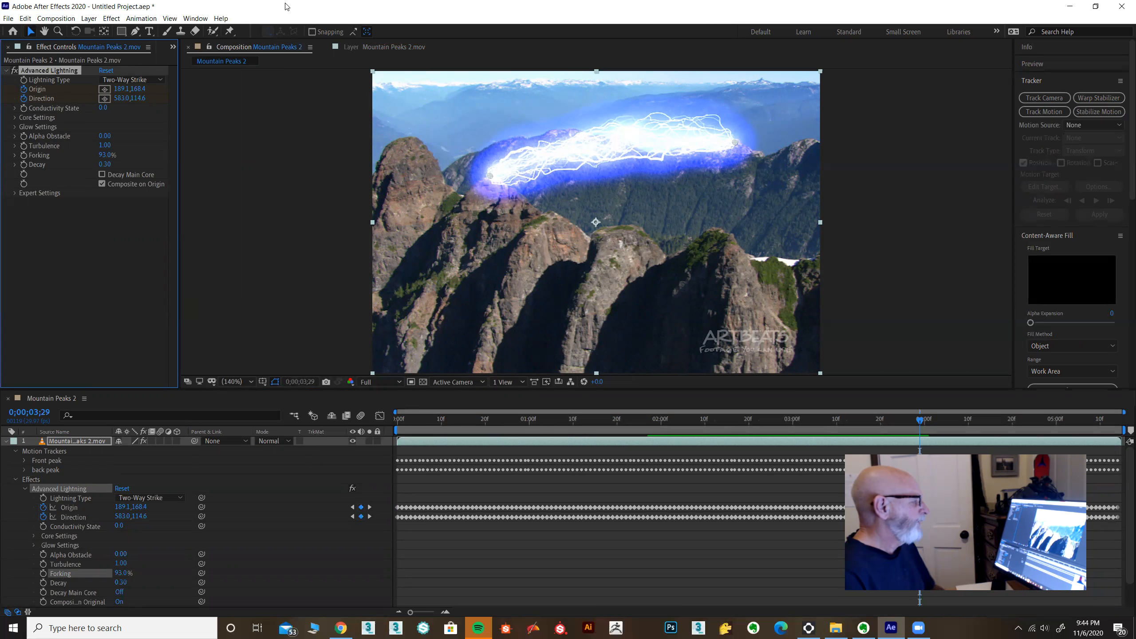
Step: Create a new project without saving the changes to the lightning project
left_click(8, 19)
mouse_move(18, 32)
left_click(206, 31)
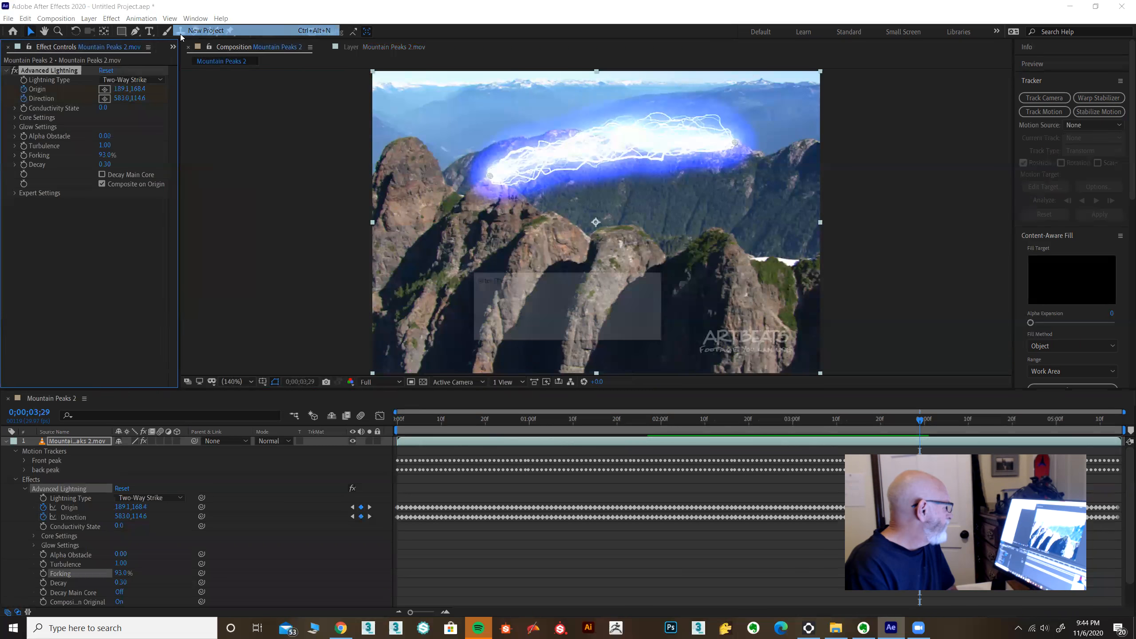
left_click(577, 328)
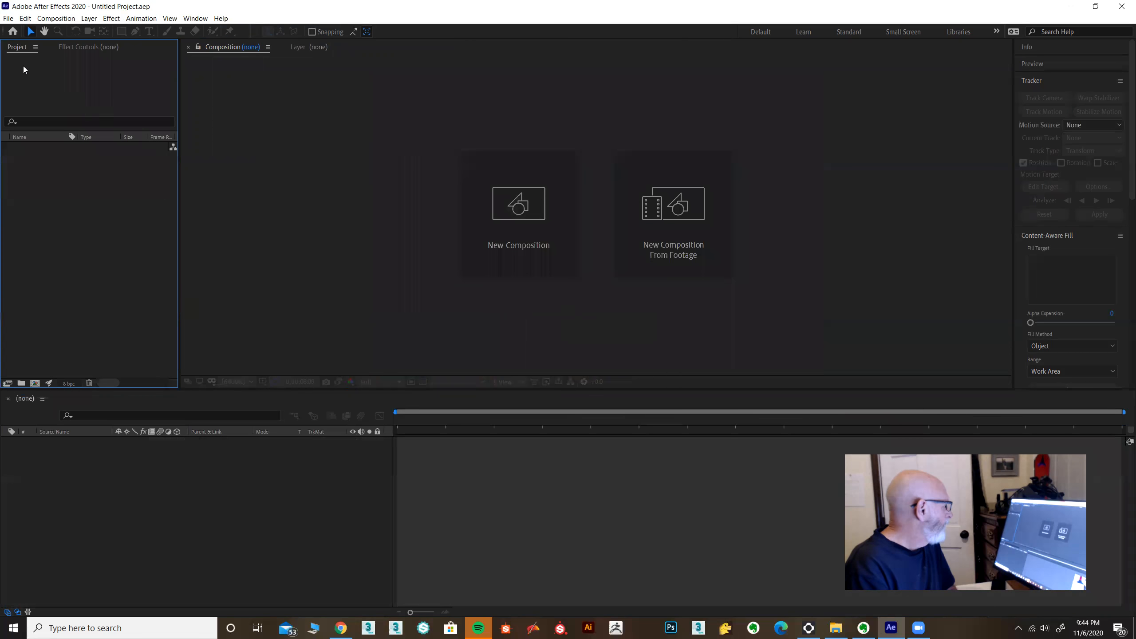
Step: Import MRI Computer.mov, create a composition from it, and return the playhead to the first frame
left_click(8, 18)
mouse_move(33, 154)
left_click(230, 154)
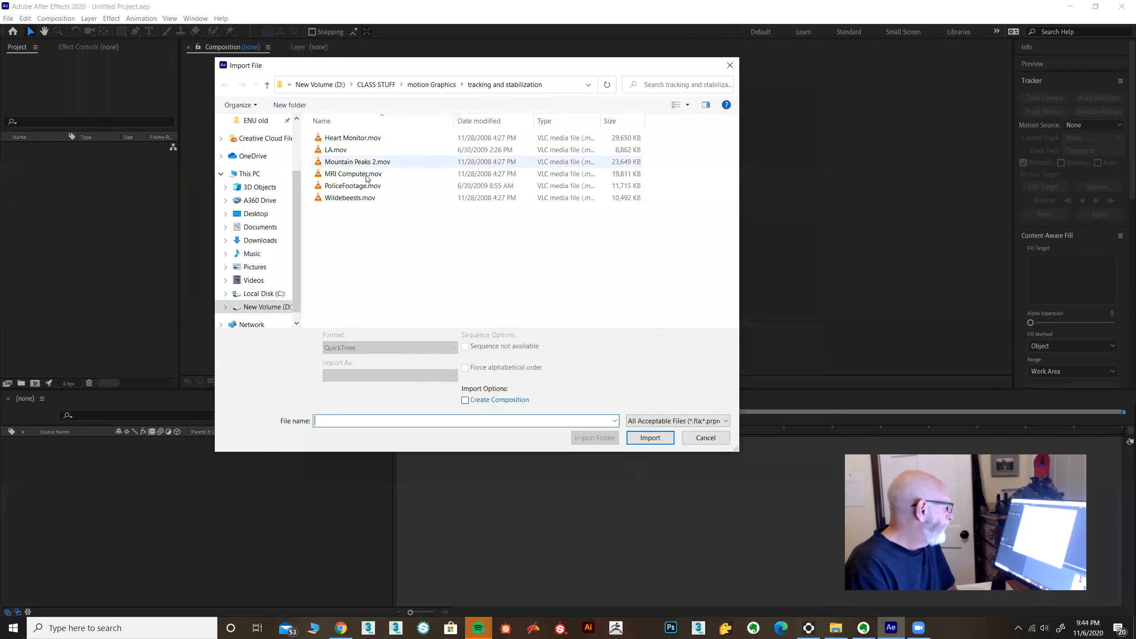
left_click(371, 175)
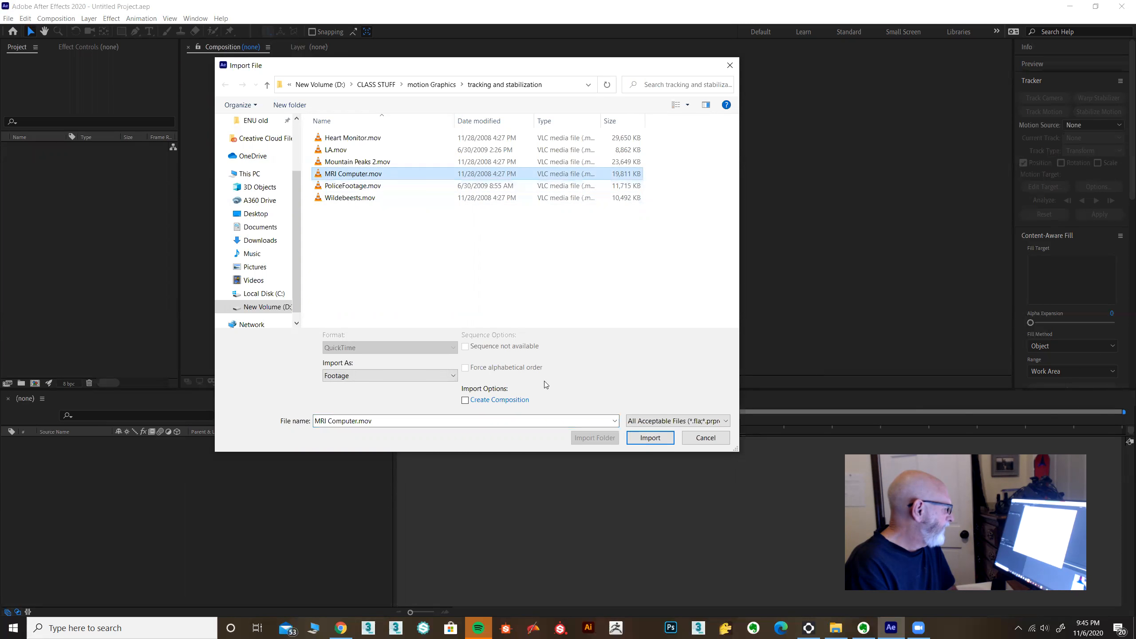
left_click(640, 438)
left_click_drag(38, 148, 148, 480)
left_click_drag(412, 422, 385, 415)
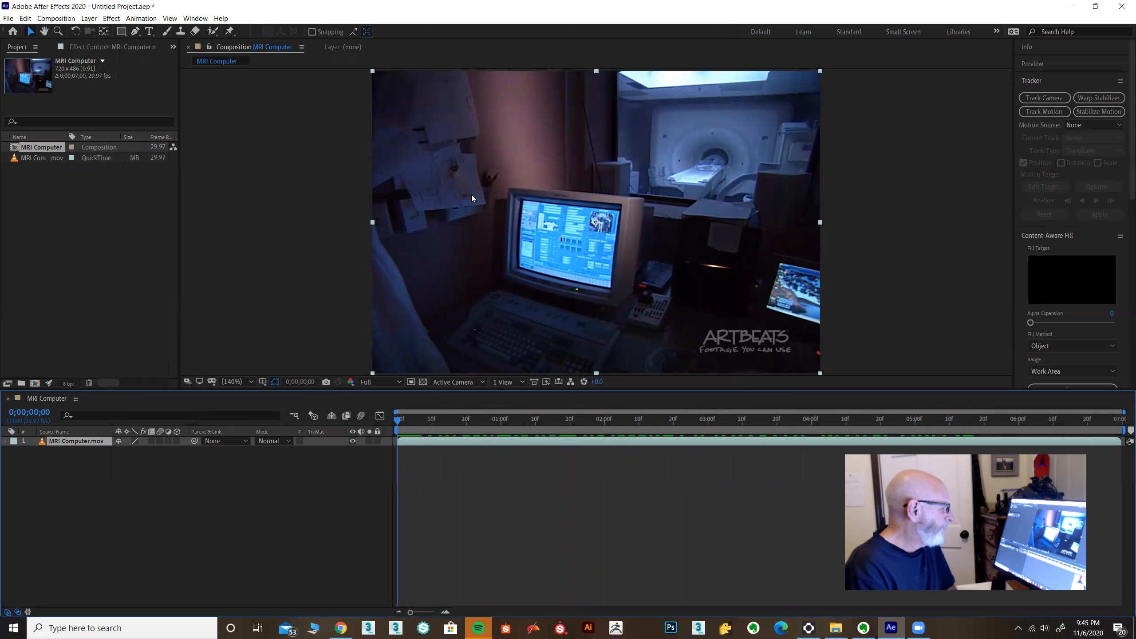
Step: Import Heart Monitor.mov and add it to the MRI Computer composition as a hidden layer above the computer footage
left_click(9, 17)
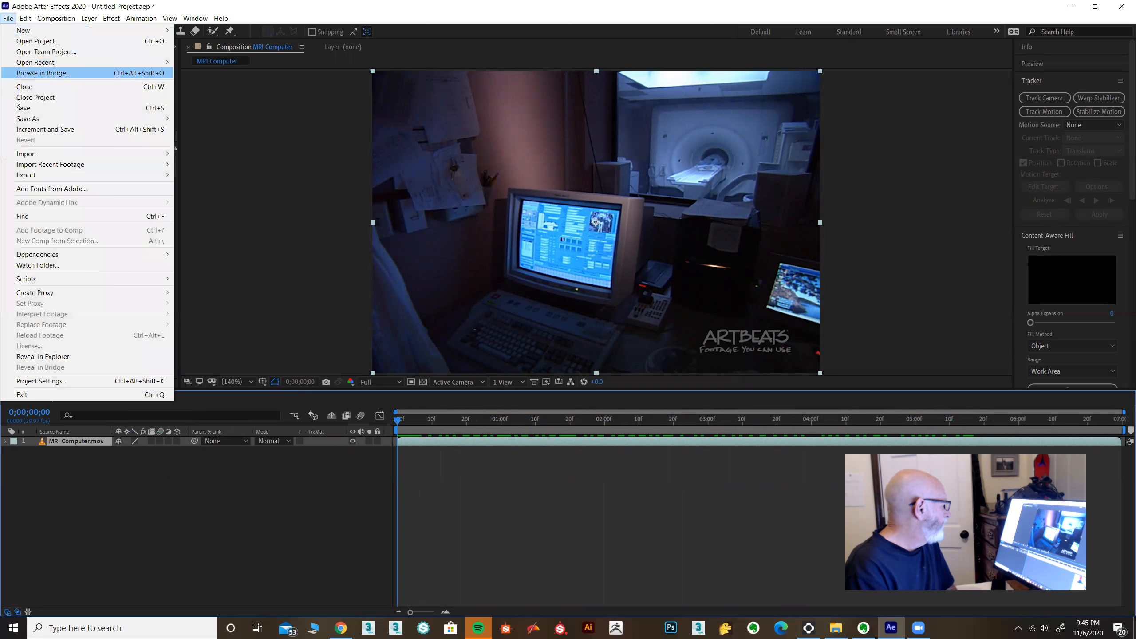
mouse_move(23, 156)
left_click(195, 154)
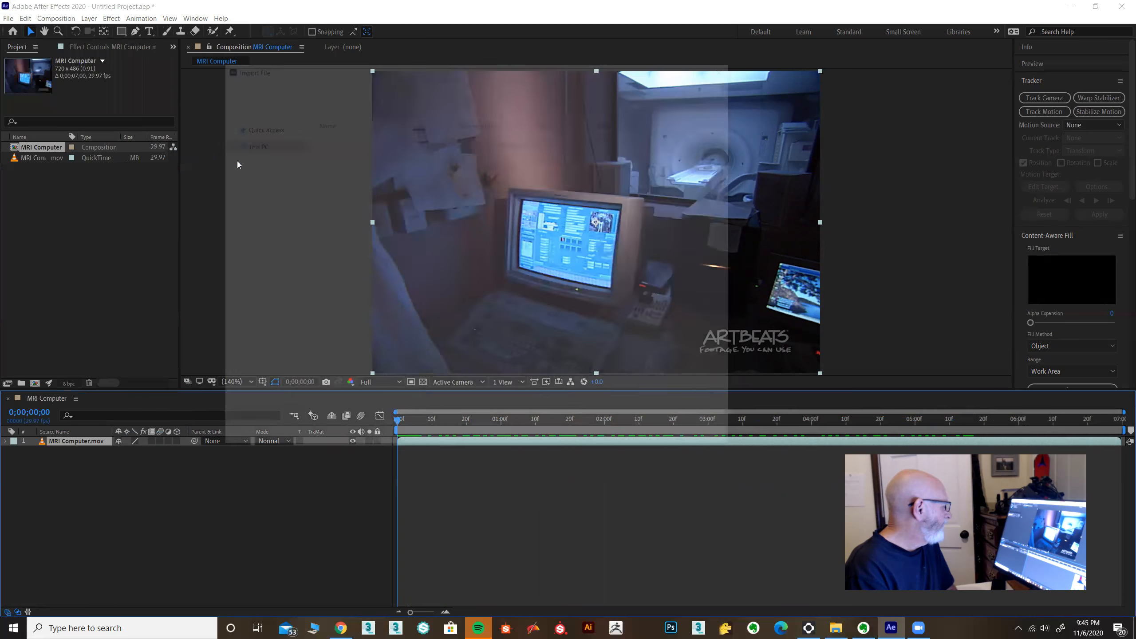
double_click(353, 138)
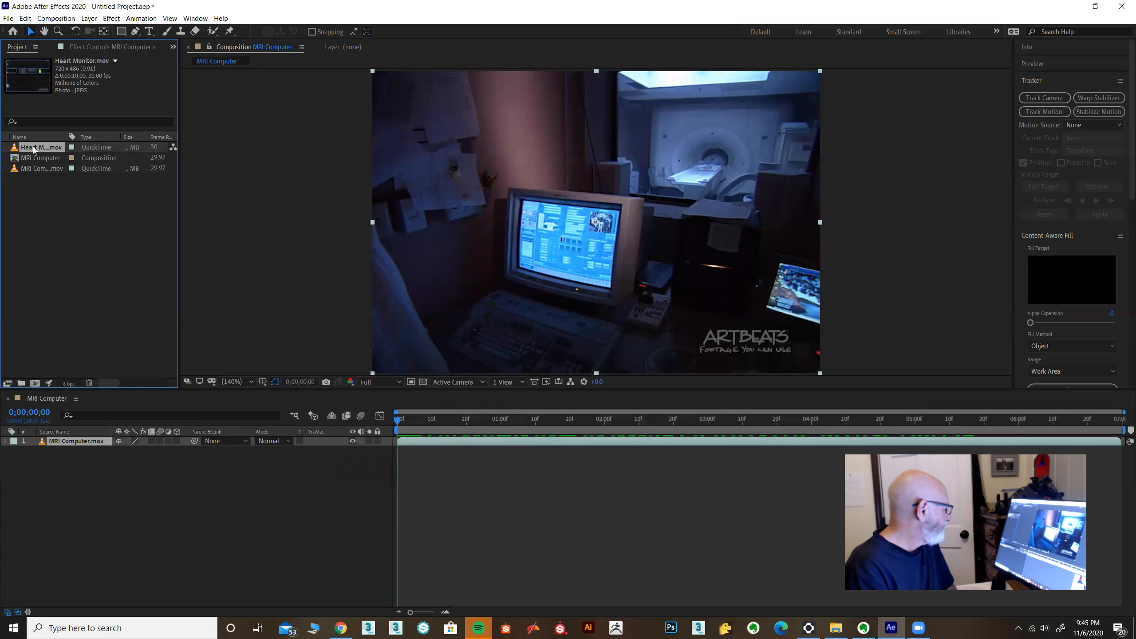
left_click_drag(88, 432, 84, 437)
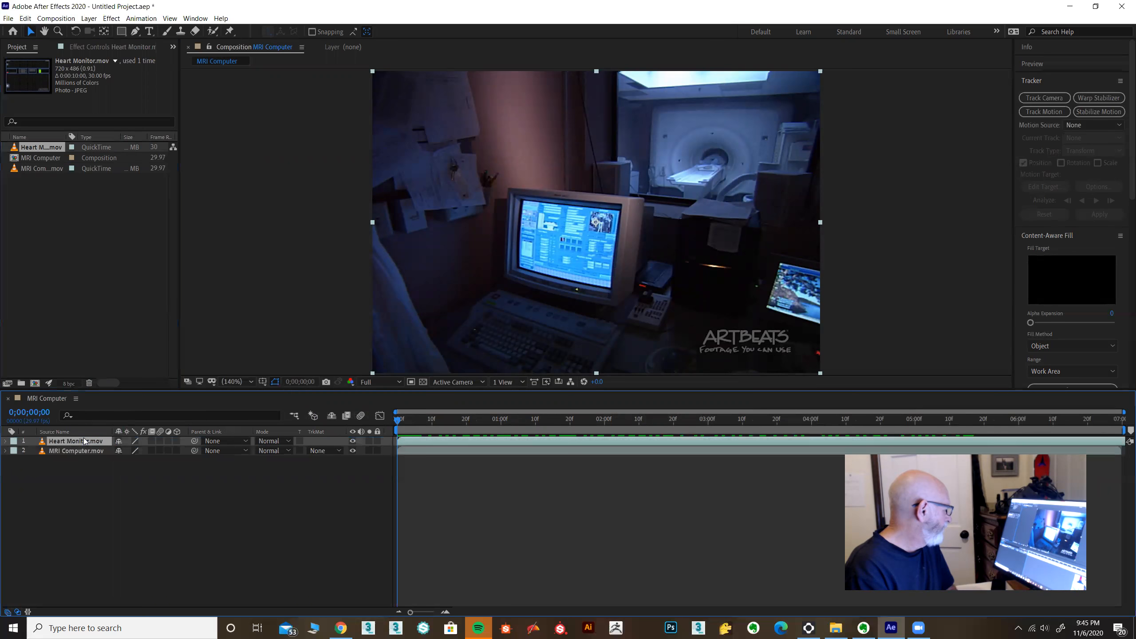
left_click(353, 440)
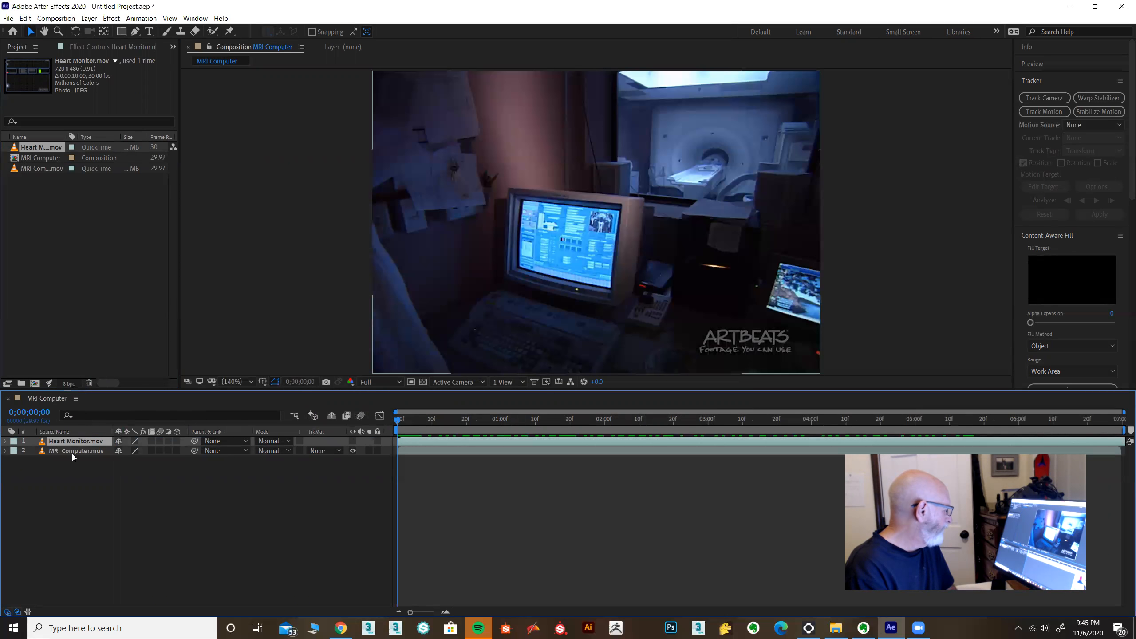
Step: Start a motion track on the MRI Computer.mov layer and set its track type to Perspective corner pin
left_click(78, 451)
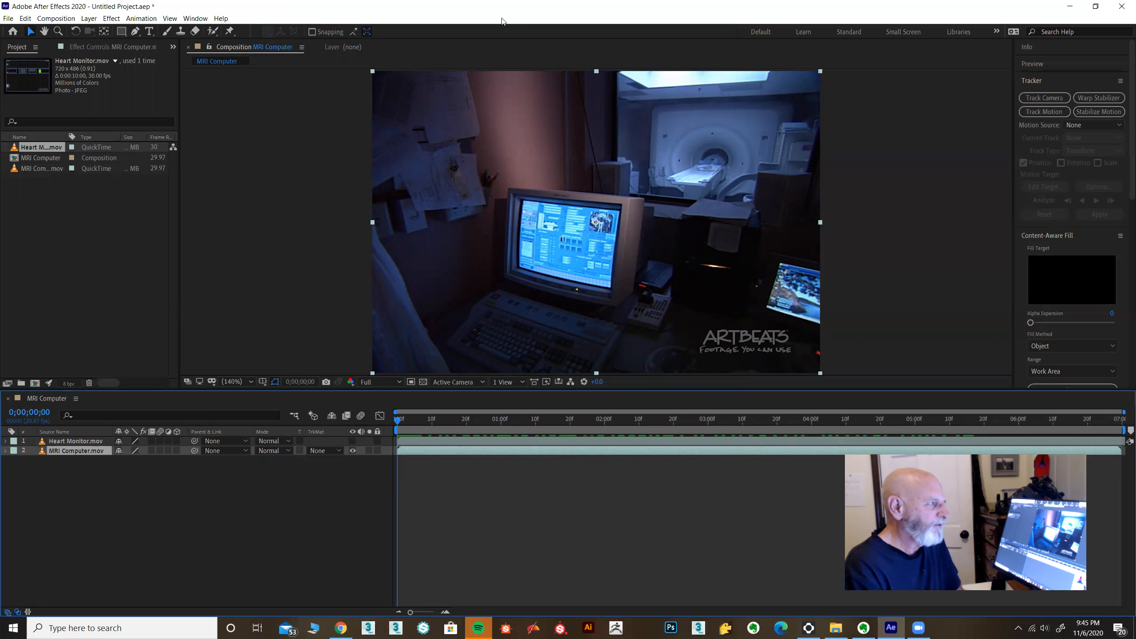
left_click(1044, 112)
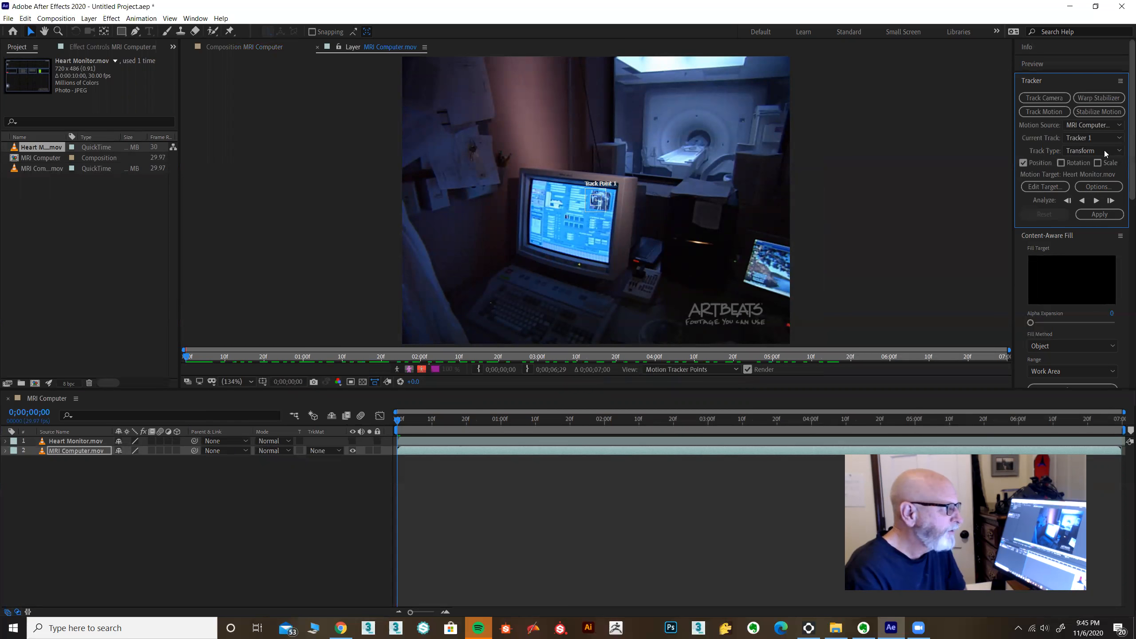
left_click(1105, 151)
left_click(1083, 202)
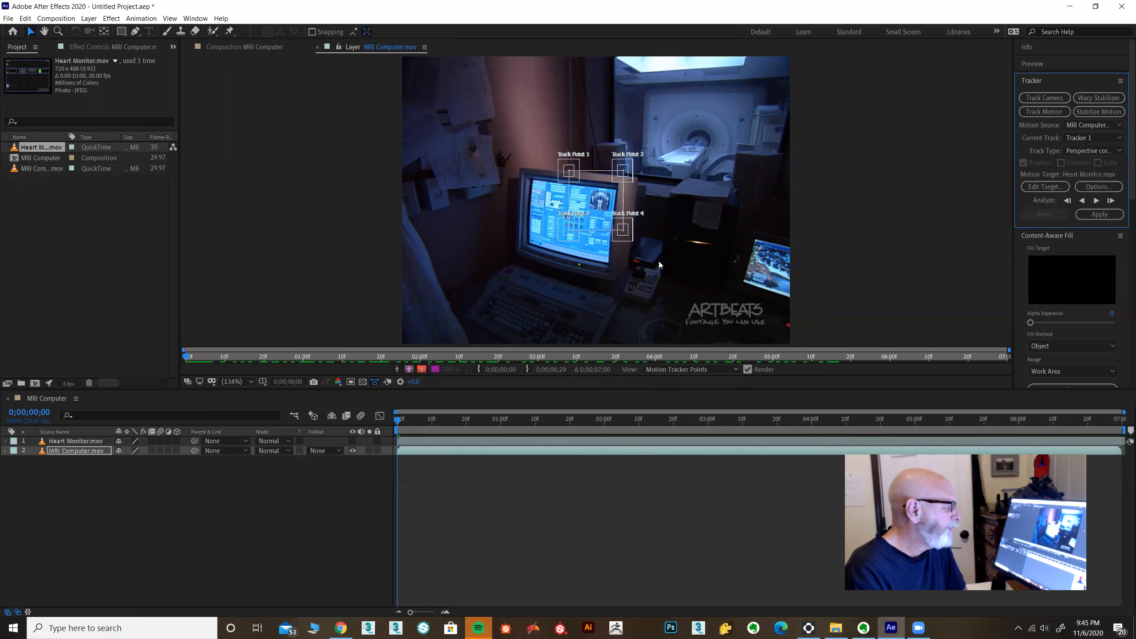